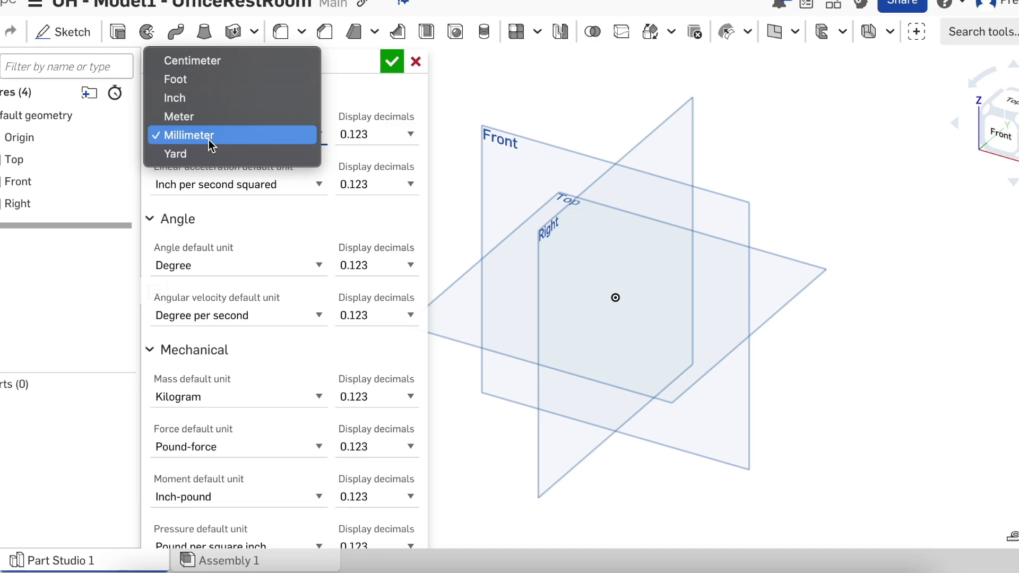
Step: Set the workspace's default length unit to millimeter
click(217, 147)
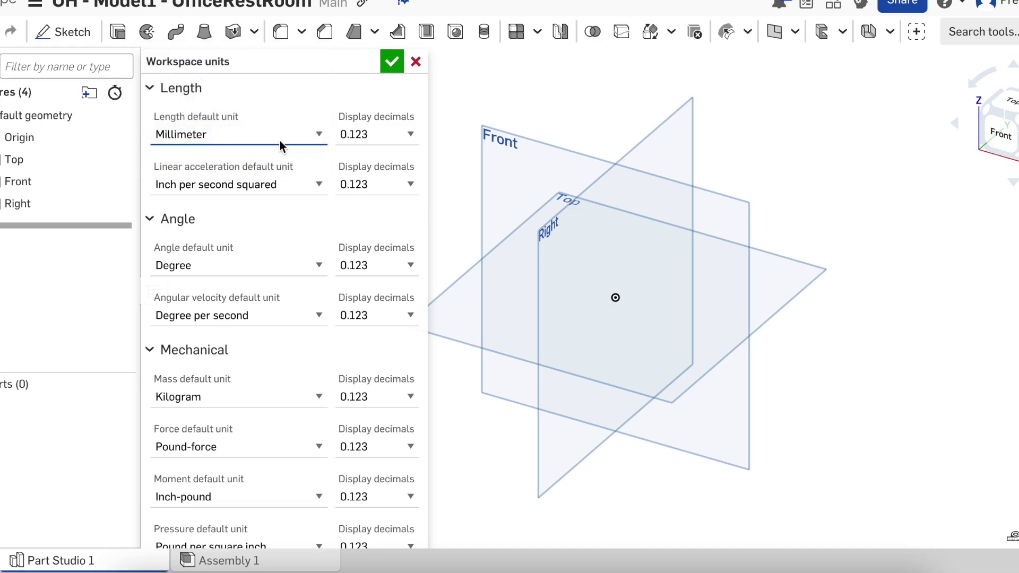
click(387, 65)
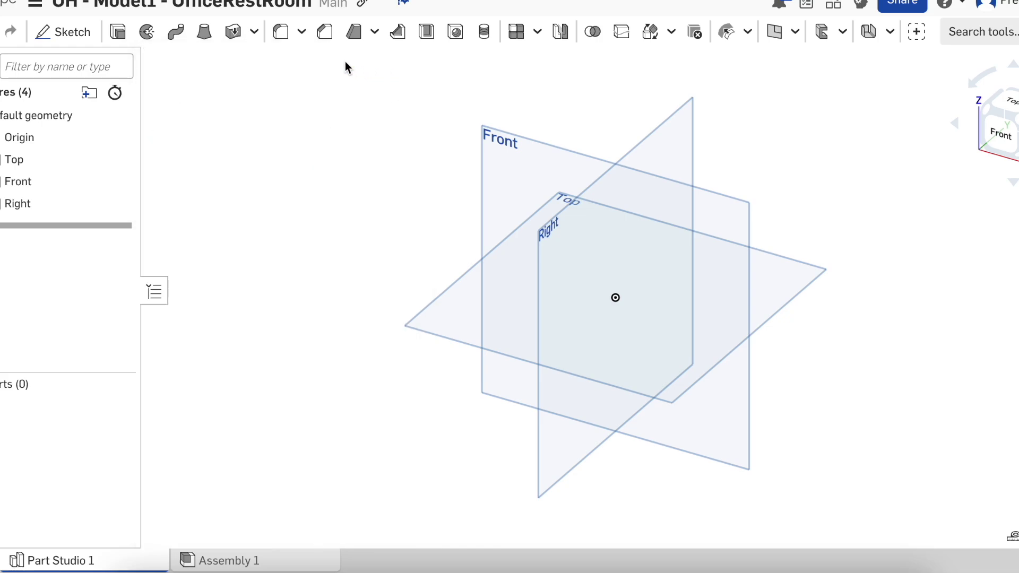
Step: Sketch a corner rectangle on the Top plane, starting at the origin, about 98 mm wide and 65 mm high
click(63, 34)
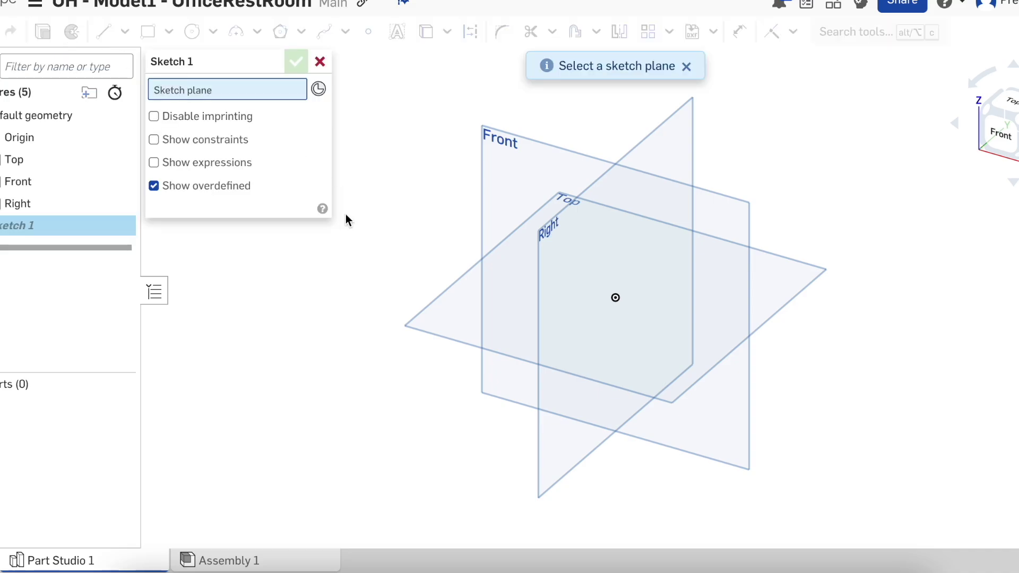
click(457, 322)
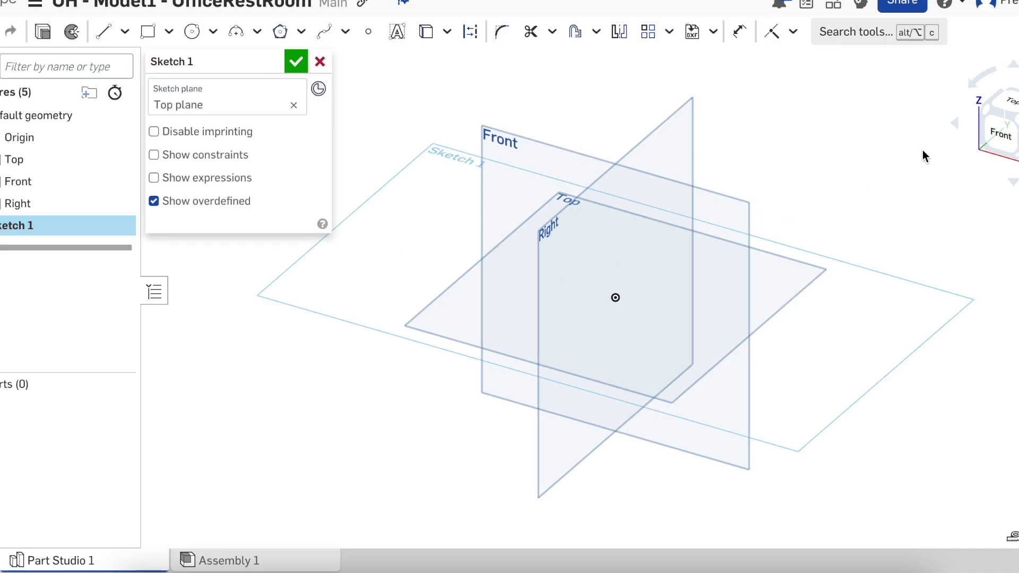
click(1016, 103)
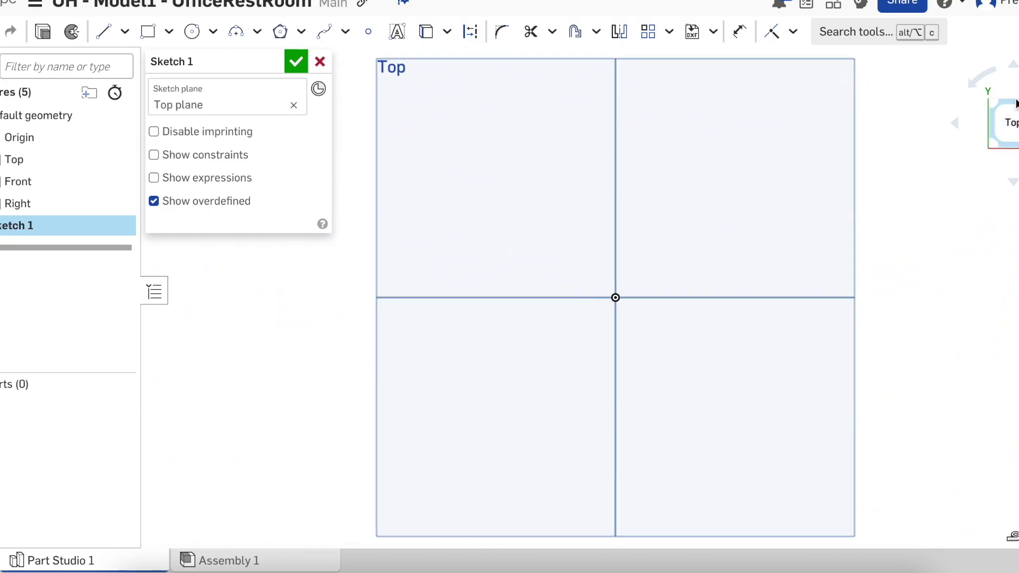
click(149, 34)
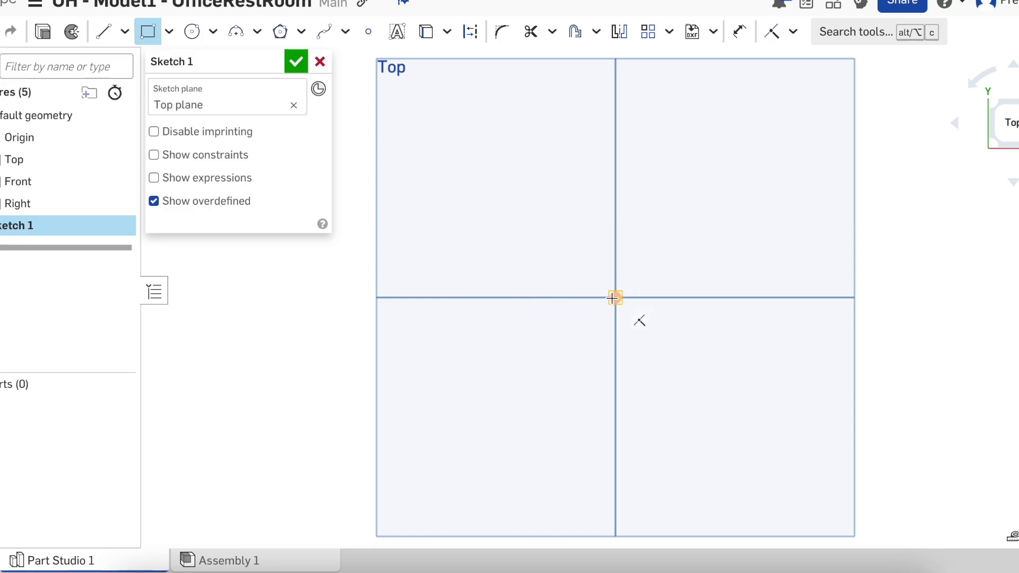
mouse_move(616, 298)
mouse_down()
mouse_move(796, 448)
mouse_move(983, 505)
mouse_move(930, 507)
mouse_up()
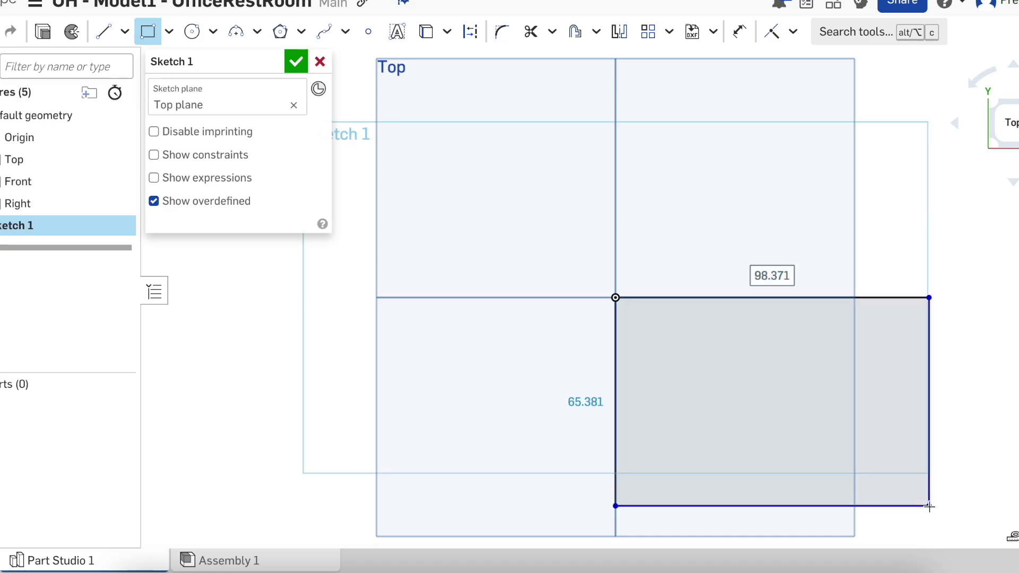
Step: Dimension the rectangle's upper edge to 200 mm
click(740, 30)
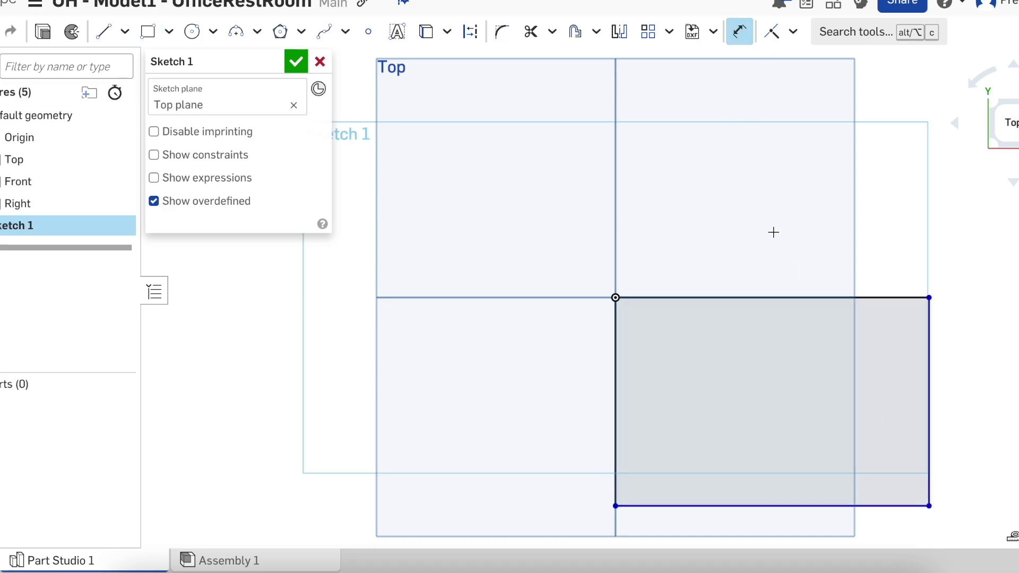
click(773, 296)
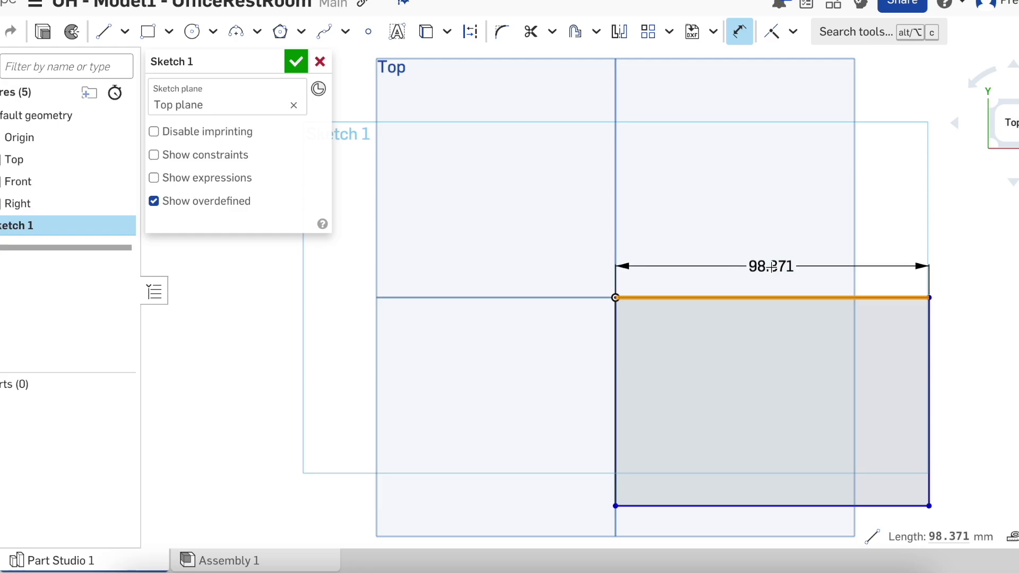
click(772, 267)
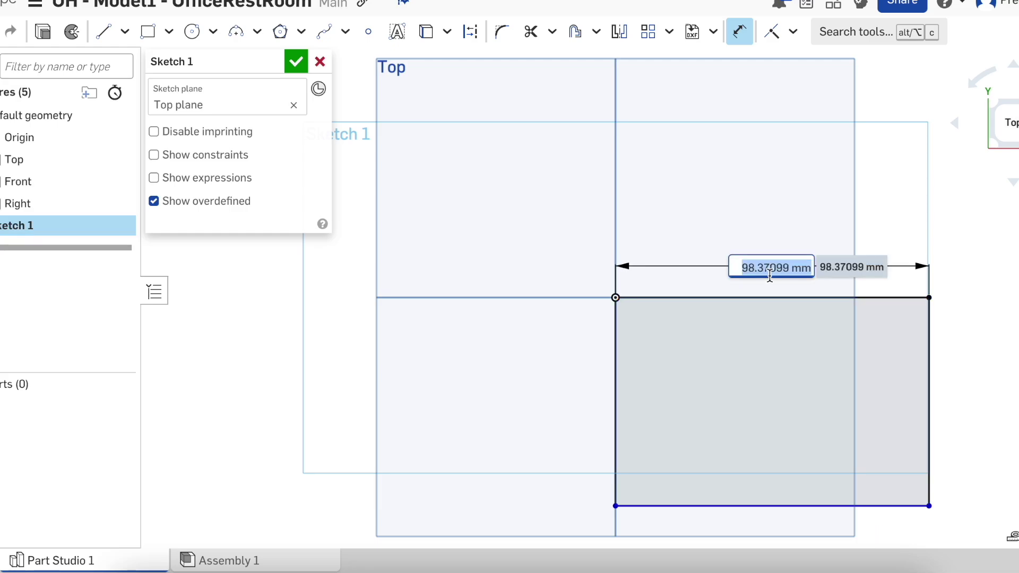
text(200)
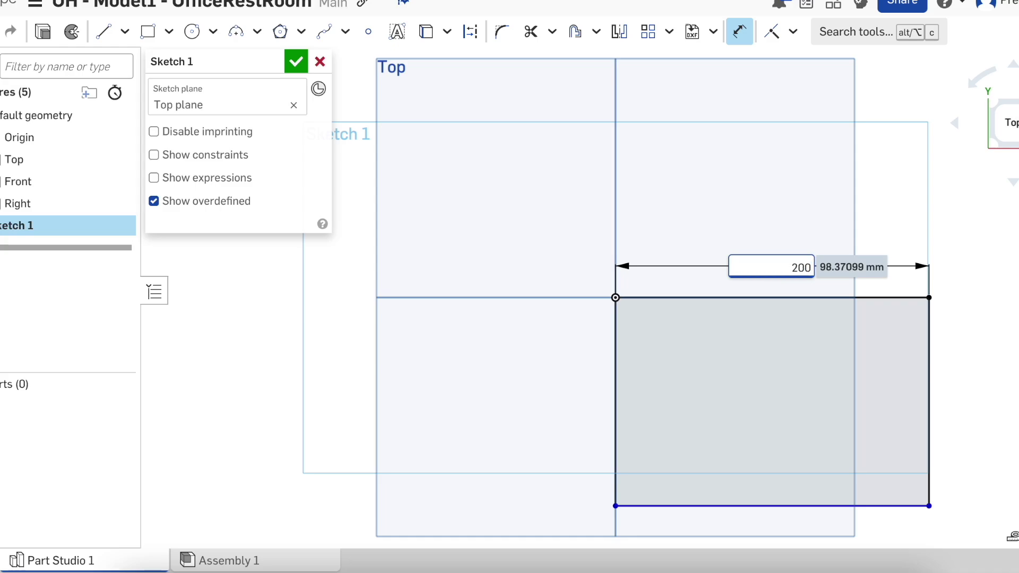
key(Return)
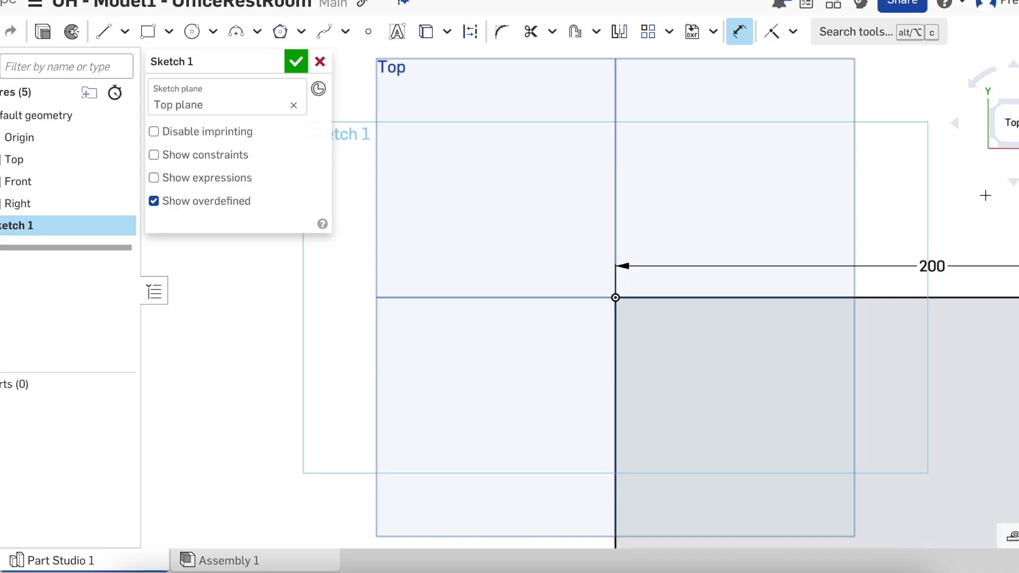
Step: Dimension the rectangle's left edge to 125 mm and finish the sketch
click(1015, 126)
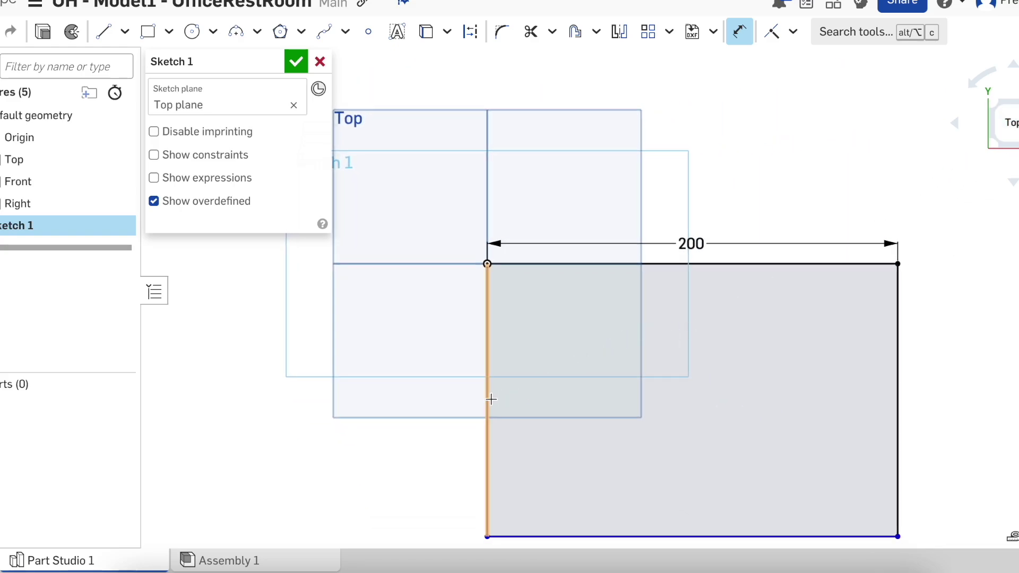
click(489, 399)
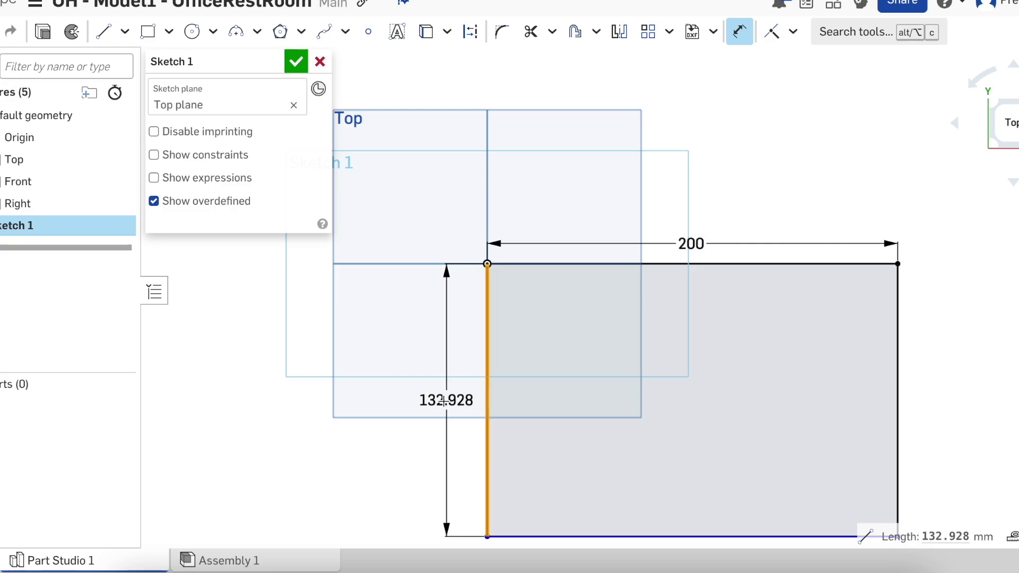
click(423, 402)
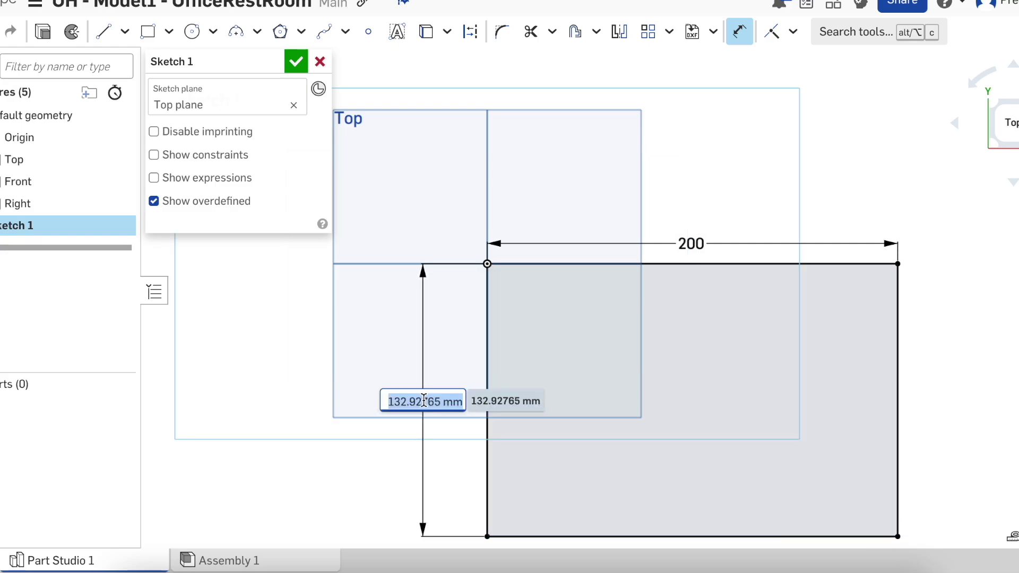
text(125)
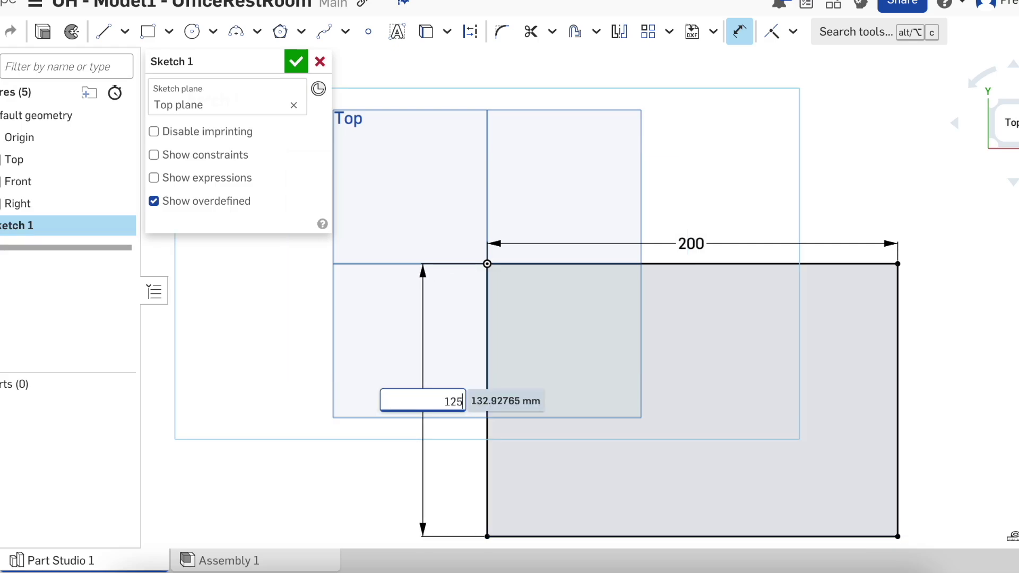
key(Return)
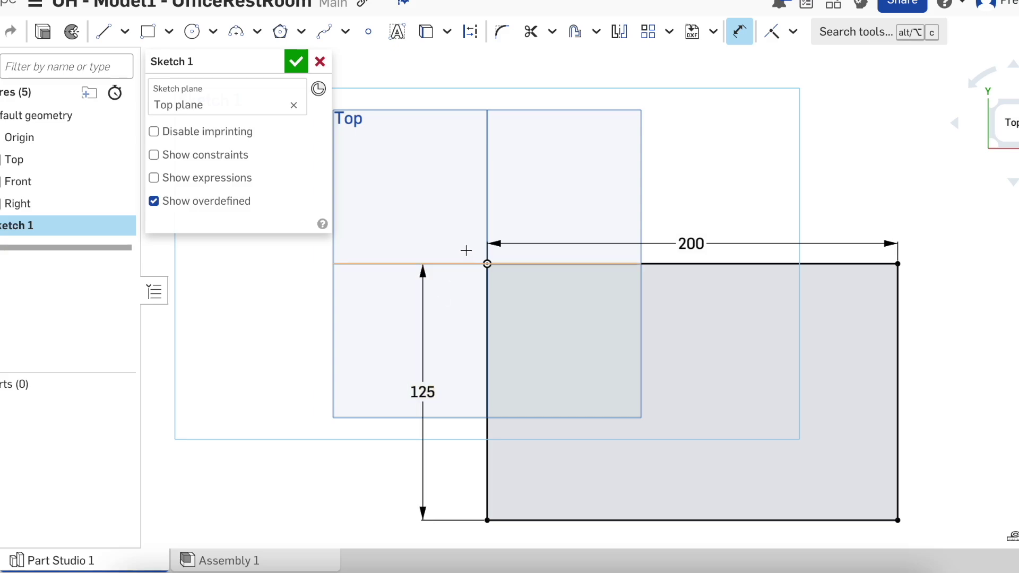
click(292, 62)
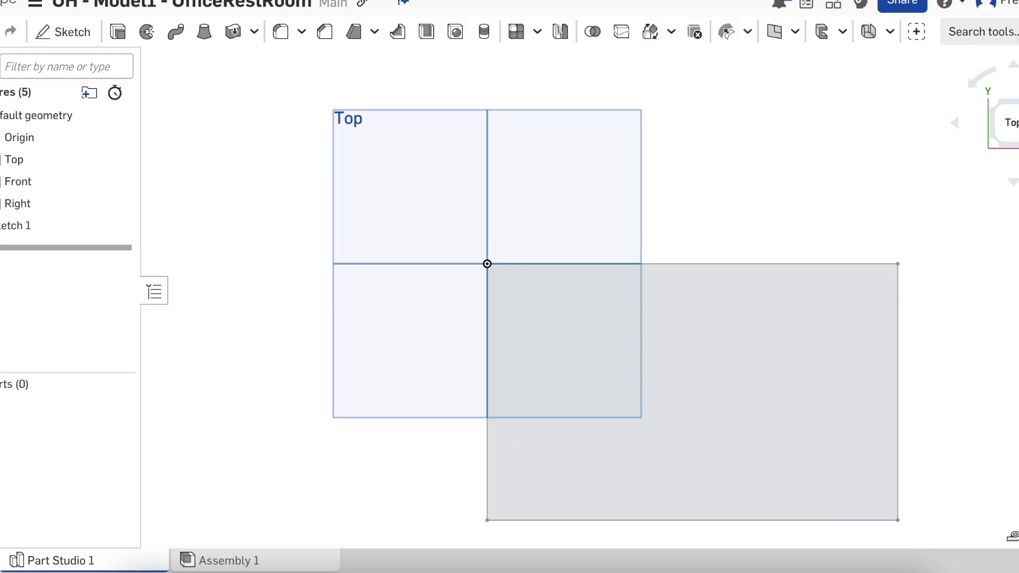
Step: Extrude the rectangle as a new solid with a blind depth of 6 mm
click(117, 32)
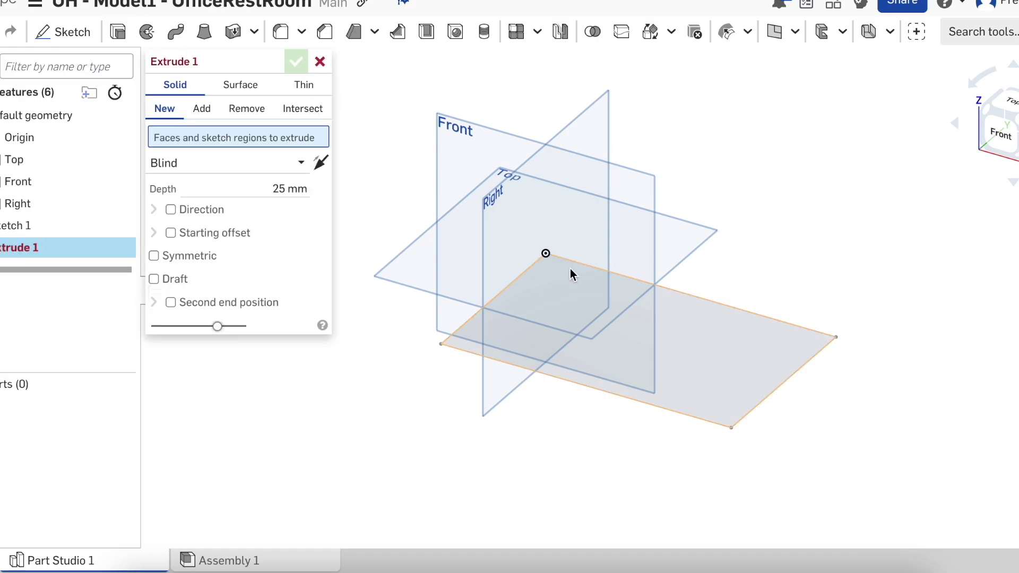
click(721, 362)
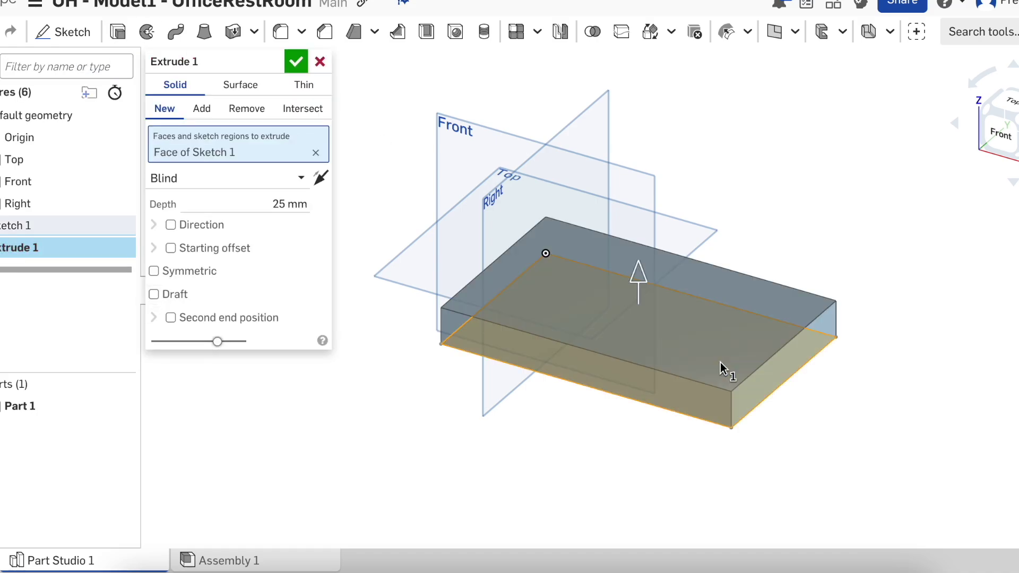
click(285, 204)
text(6)
key(Return)
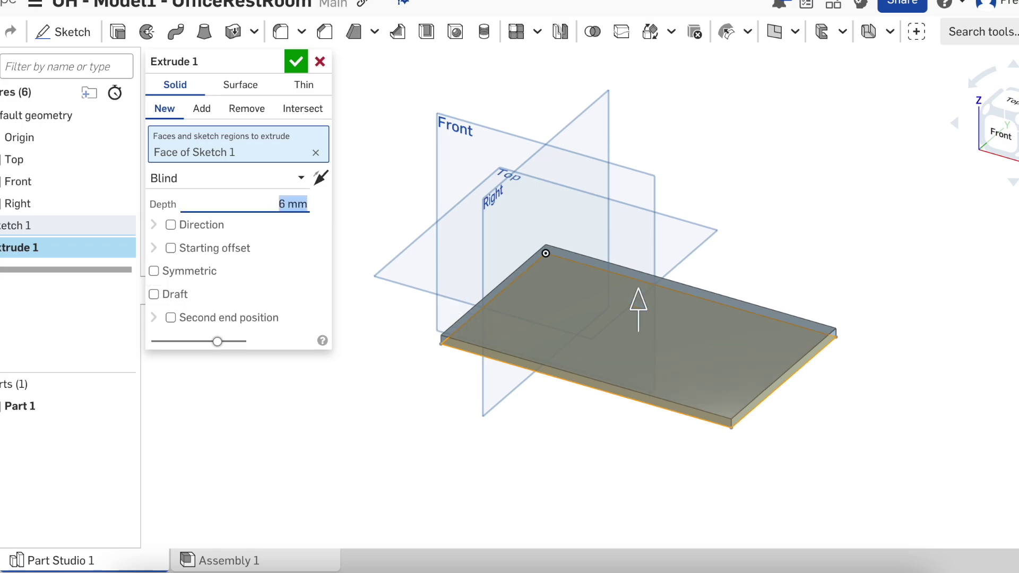
click(298, 65)
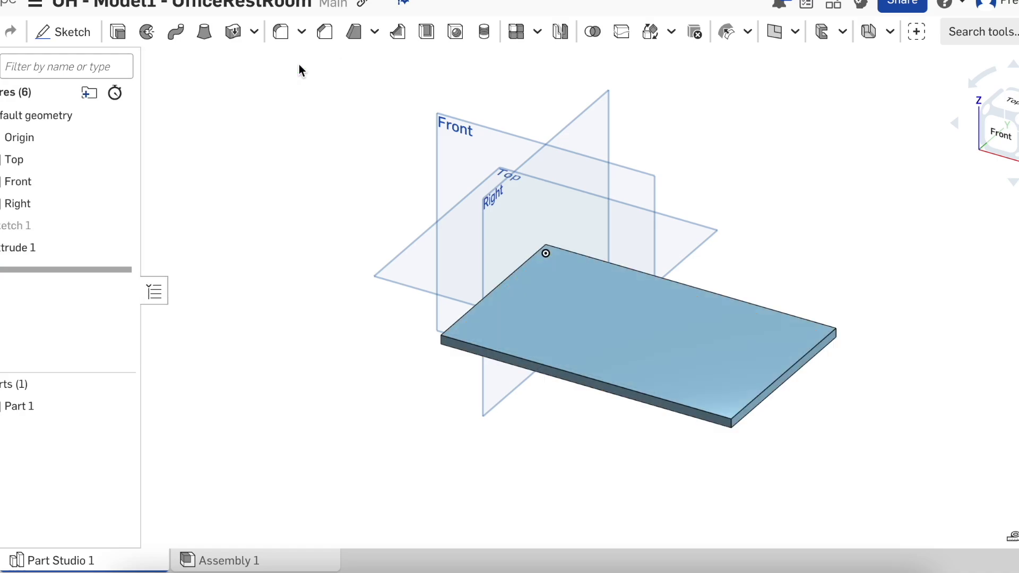
Step: Start a sketch on the plate's top face and draw a full-height rectangle about 6.4 mm wide along its left edge
click(58, 32)
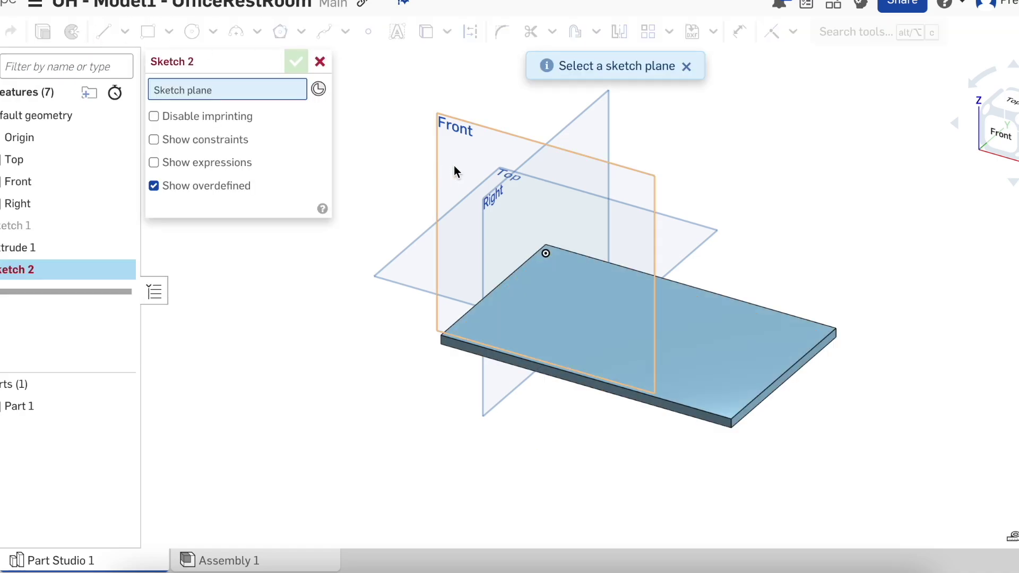
click(694, 338)
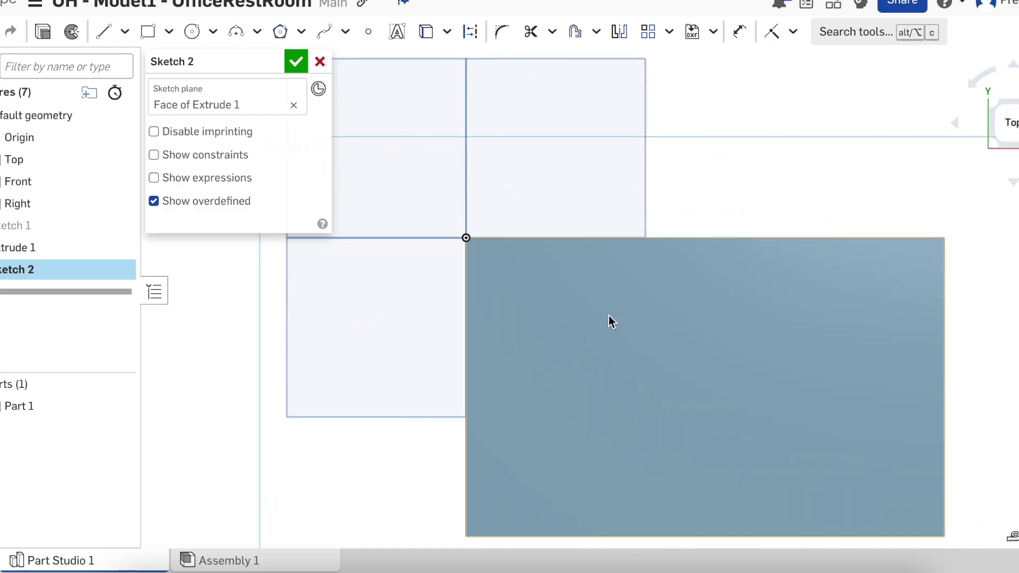
click(148, 32)
click(466, 238)
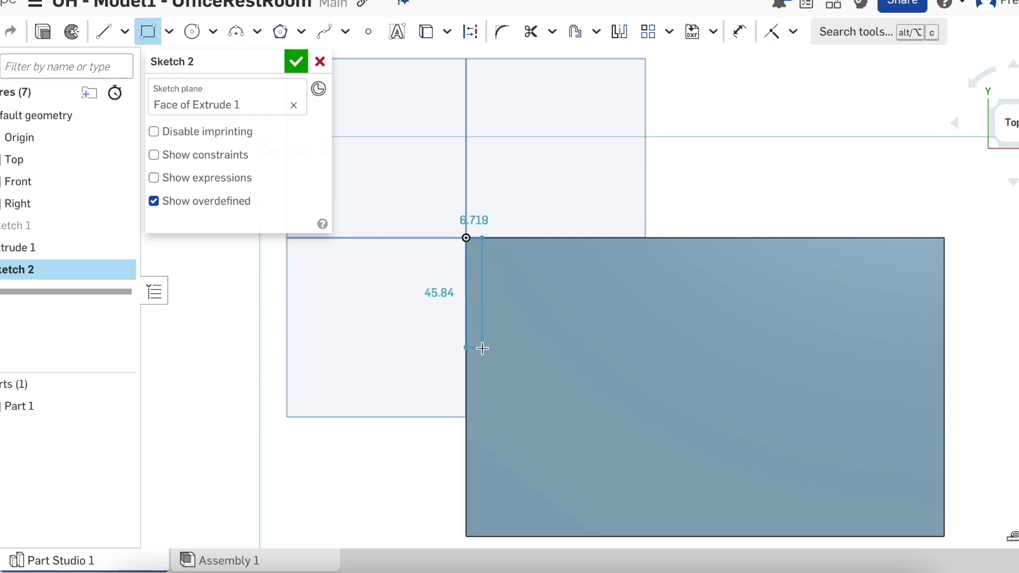
click(481, 538)
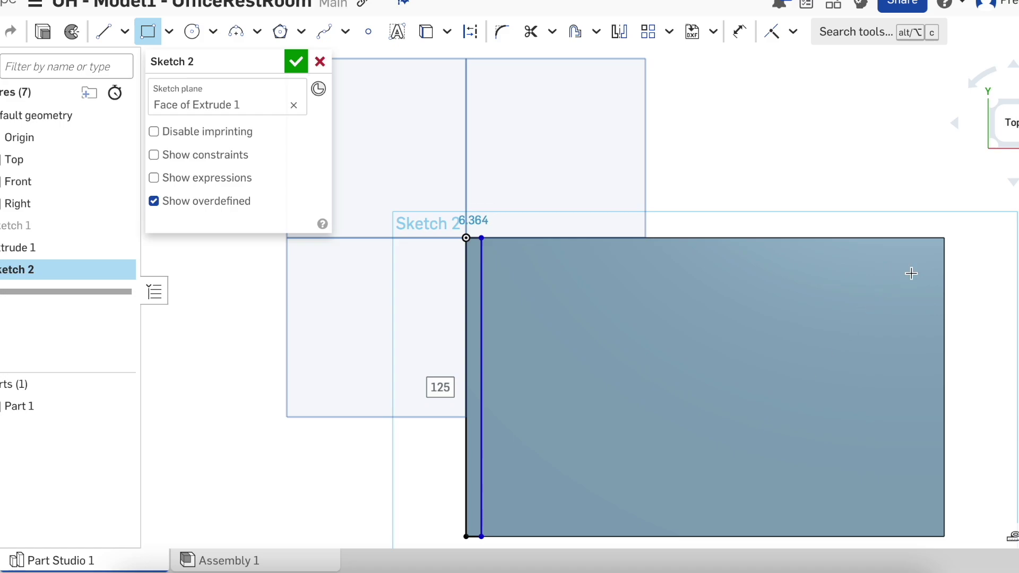
Step: Draw wall rectangles along the plate's right, upper and lower edges, about 8.5, 7.9 and 7.1 mm thick, the latter two between the side strips
click(945, 240)
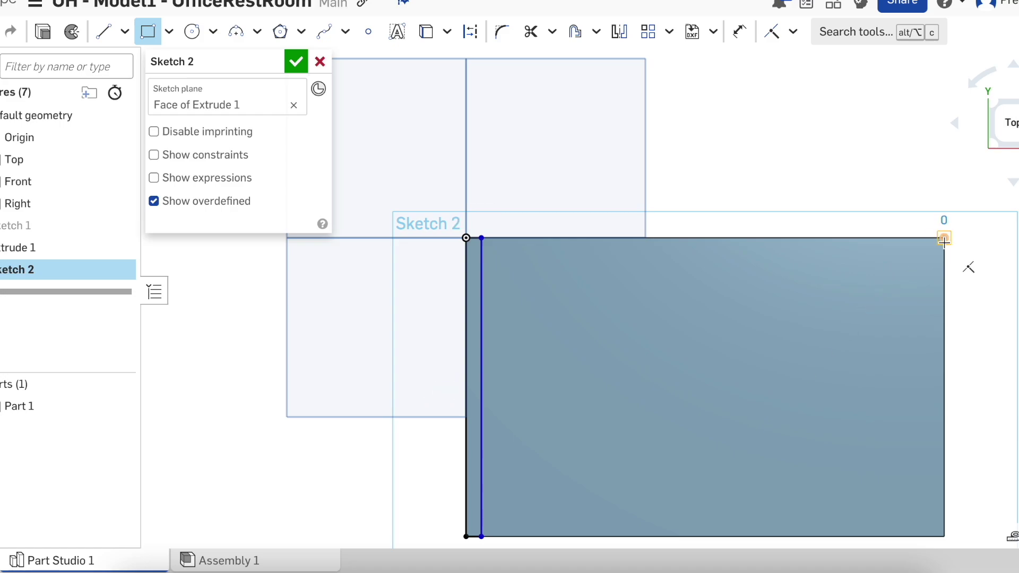
click(924, 535)
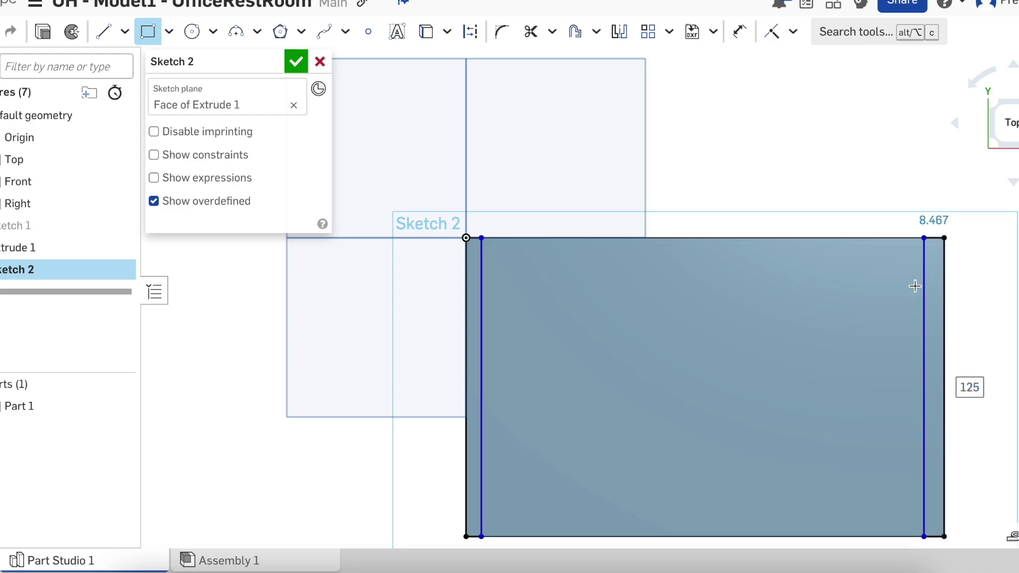
click(483, 239)
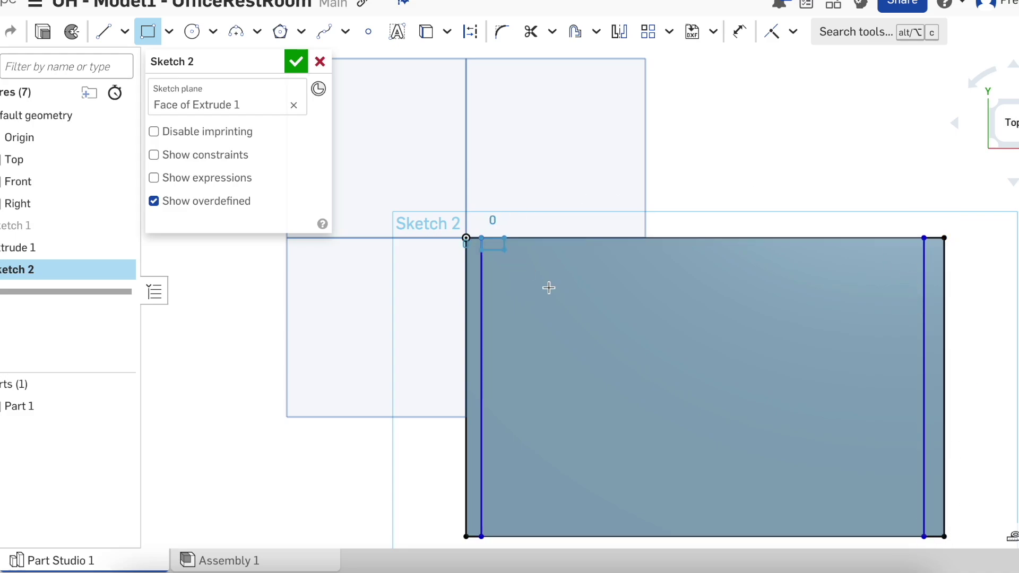
click(924, 257)
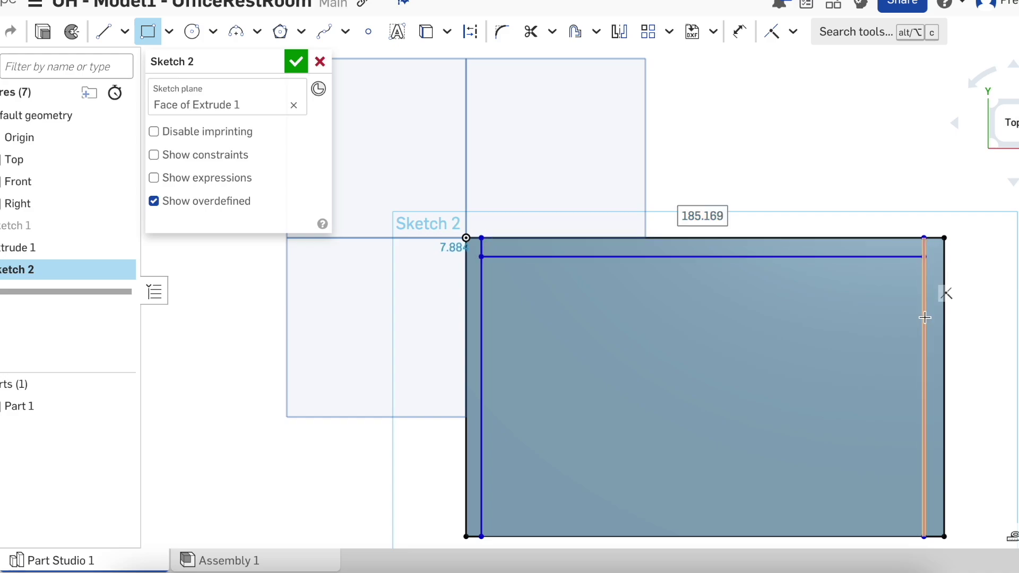
click(925, 536)
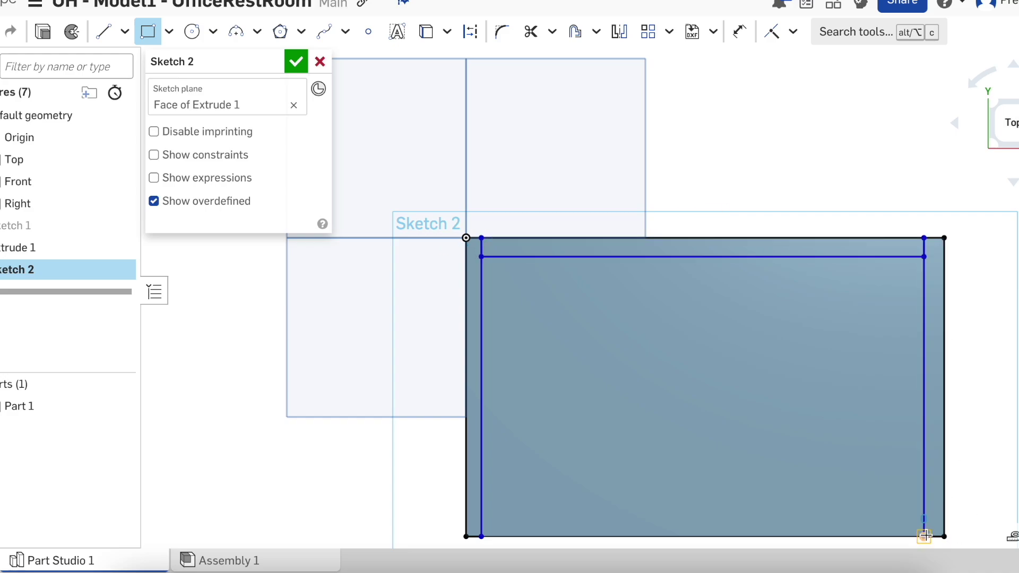
click(483, 520)
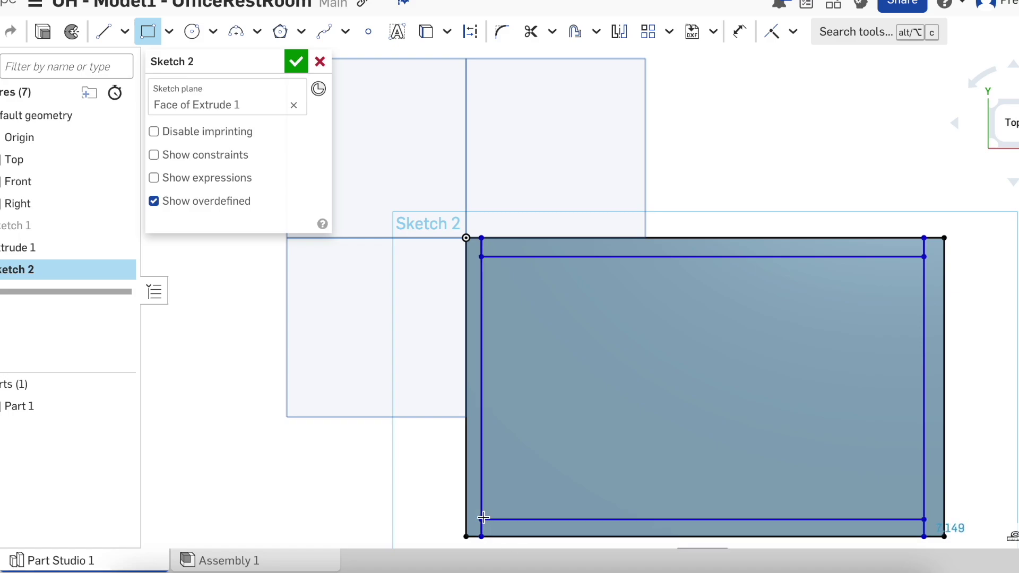
Step: Dimension the left wall strip's width to 6 mm
click(739, 31)
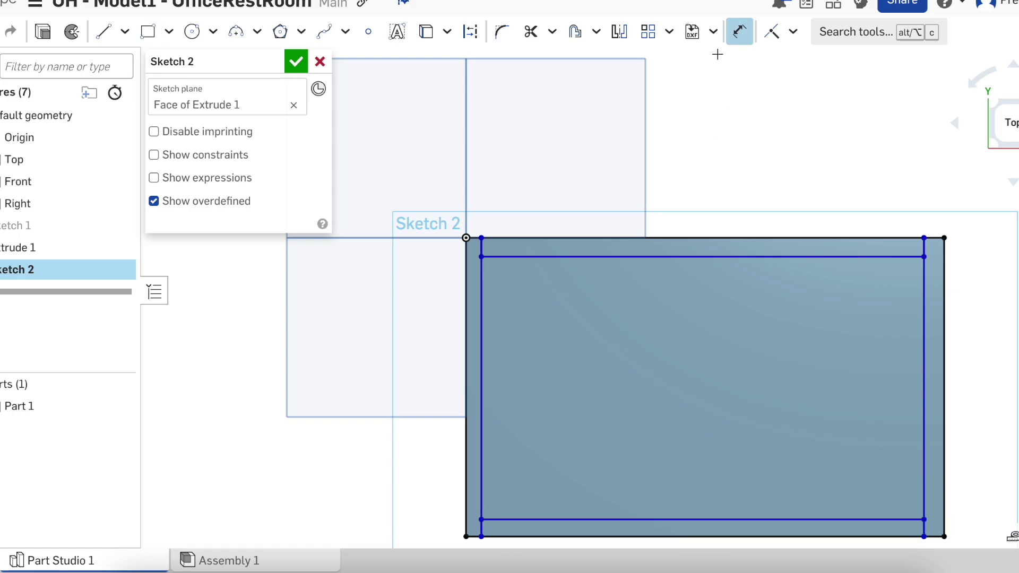
click(473, 240)
double_click(421, 189)
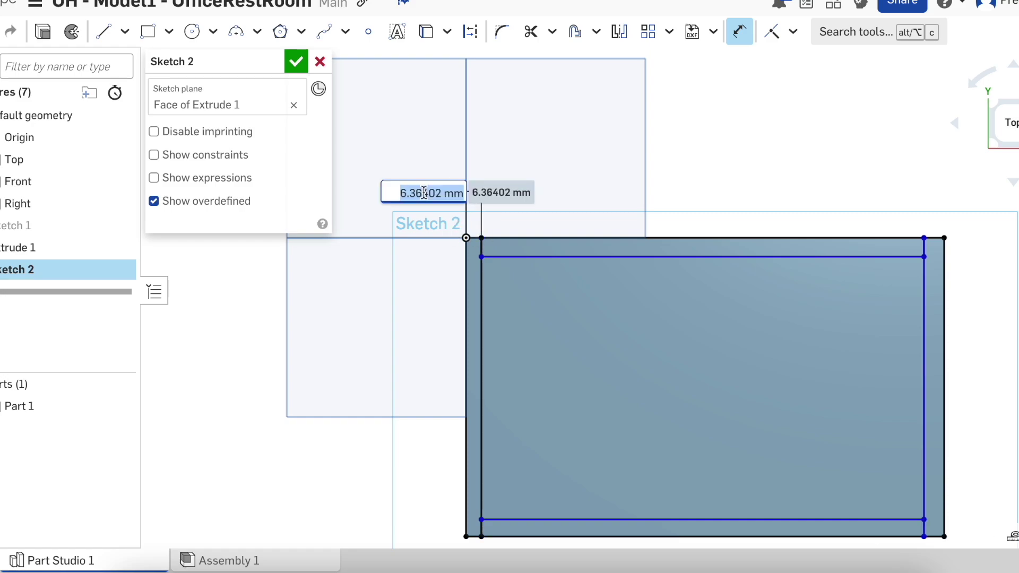
text(6)
key(Return)
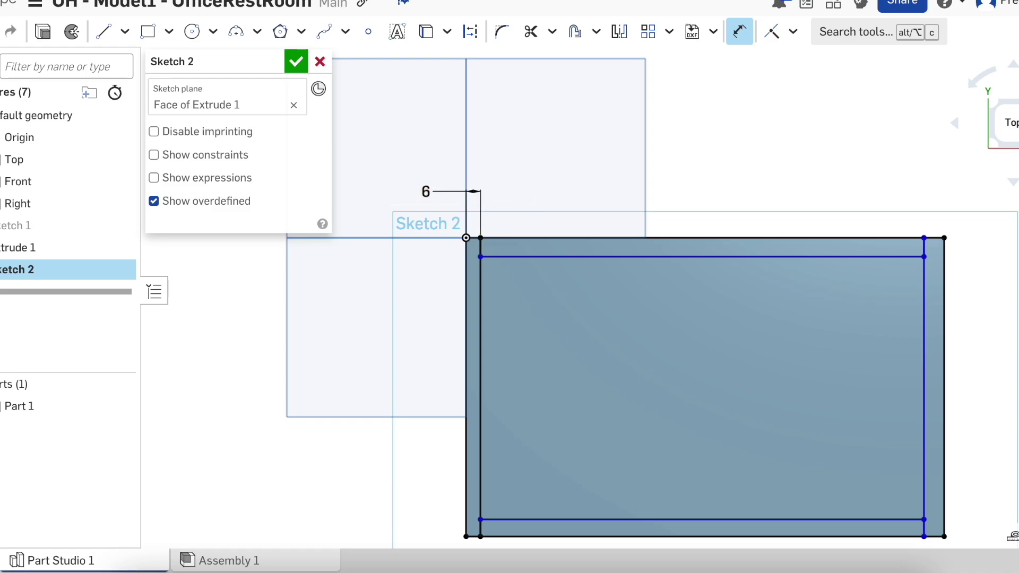
Step: Dimension the right wall strip's width to 6 mm
click(935, 238)
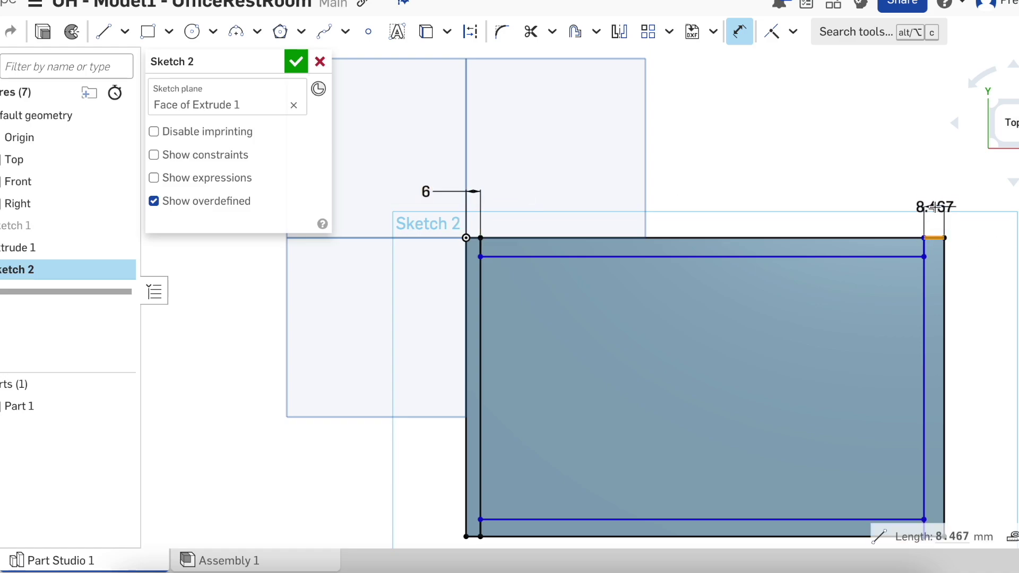
double_click(933, 207)
text(6)
key(Return)
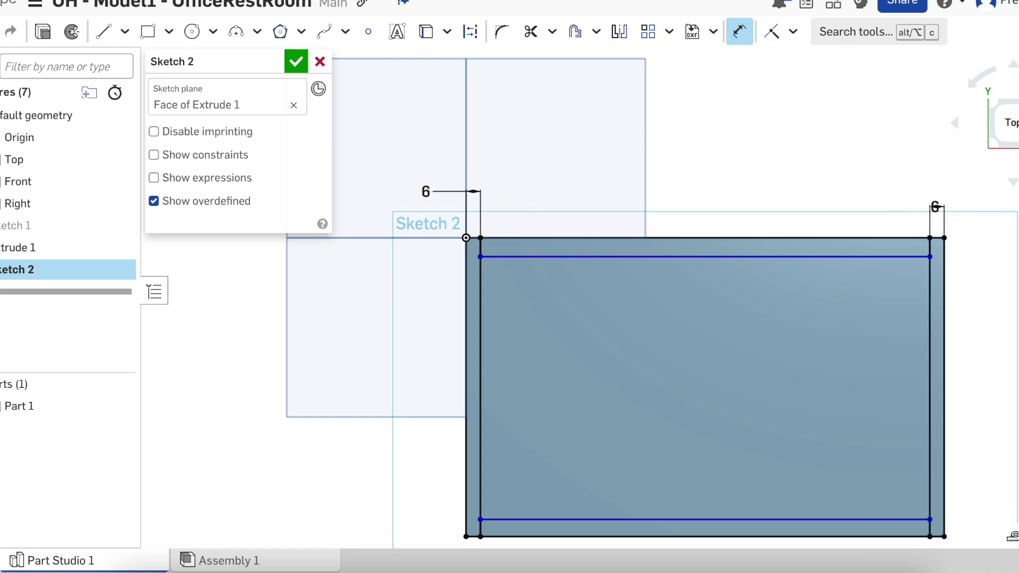
Step: Dimension the upper wall strip's thickness to 3 mm
click(886, 256)
click(880, 238)
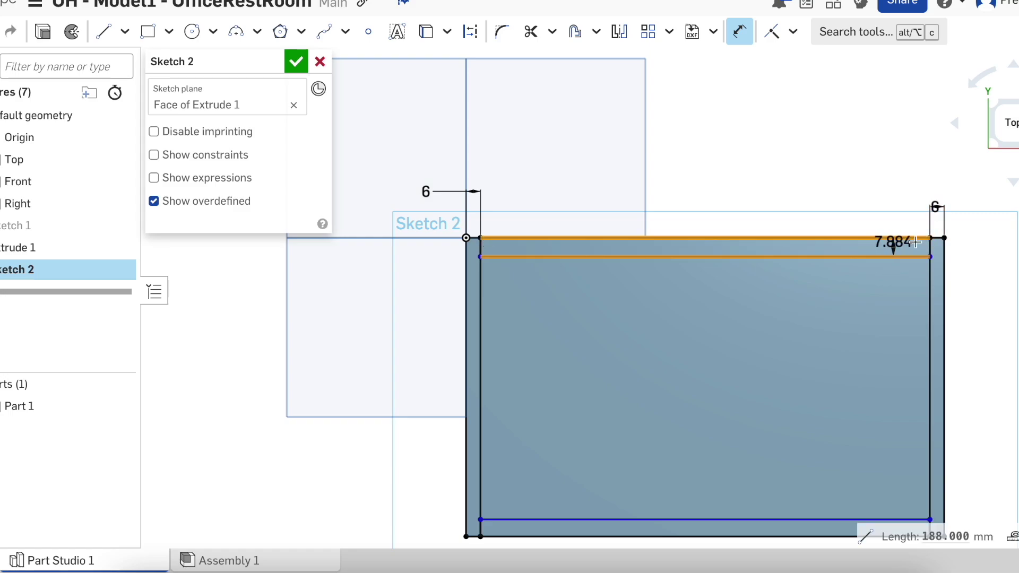
click(976, 280)
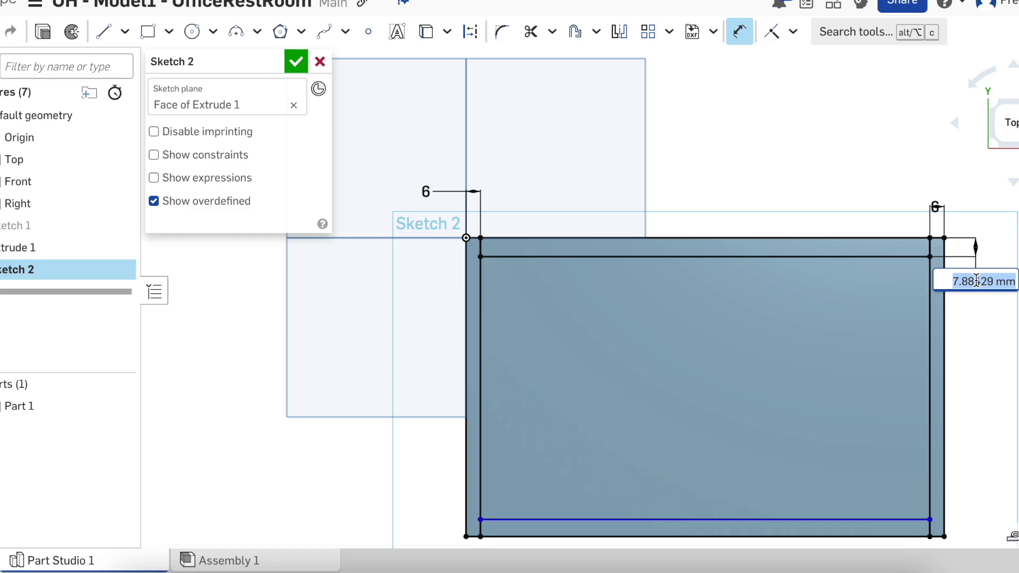
text(3)
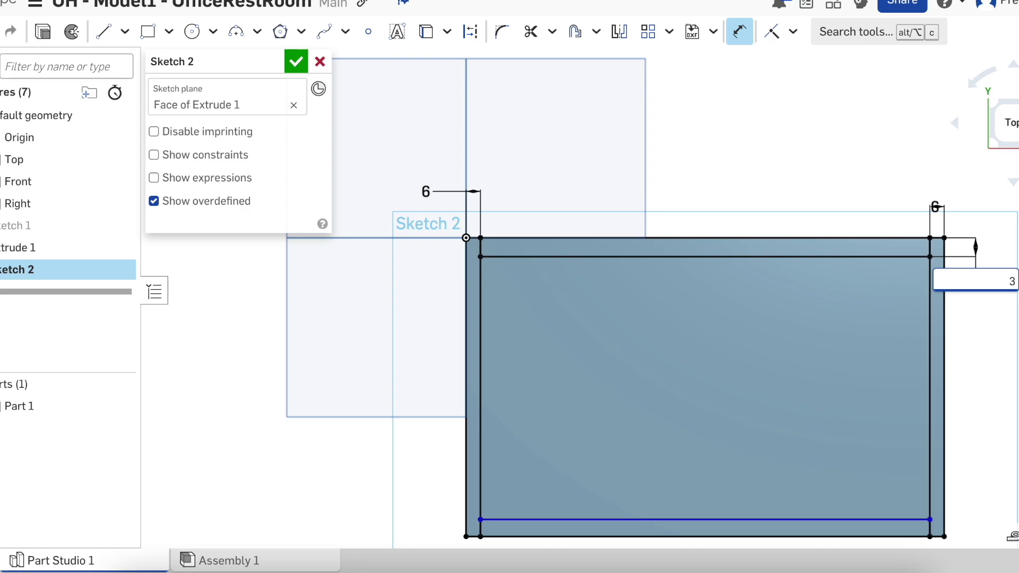
key(Return)
Step: Dimension the lower wall strip's thickness to 3 mm and finish the wall sketch
scroll(951, 374, down, 3)
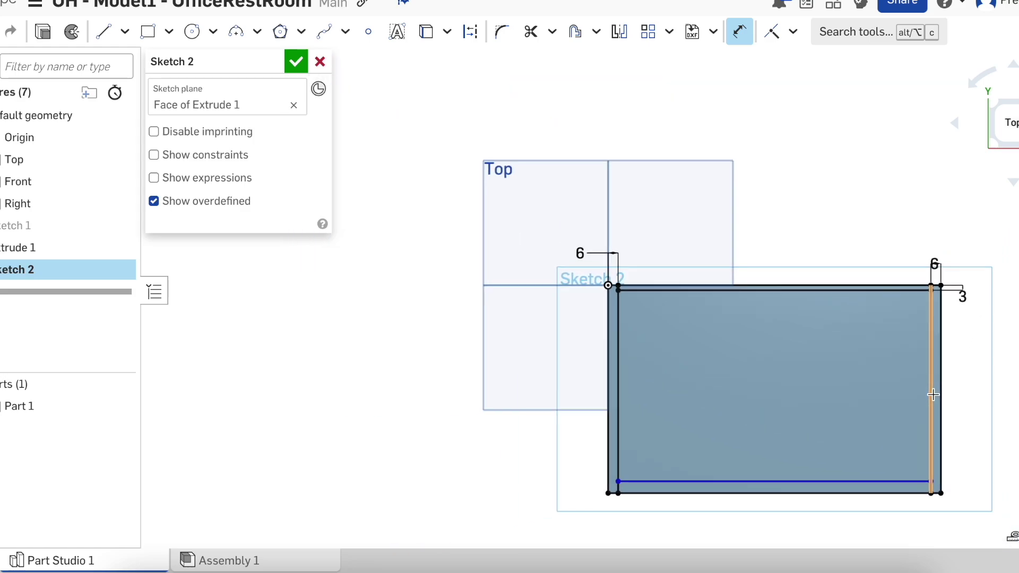
scroll(983, 469, up, 5)
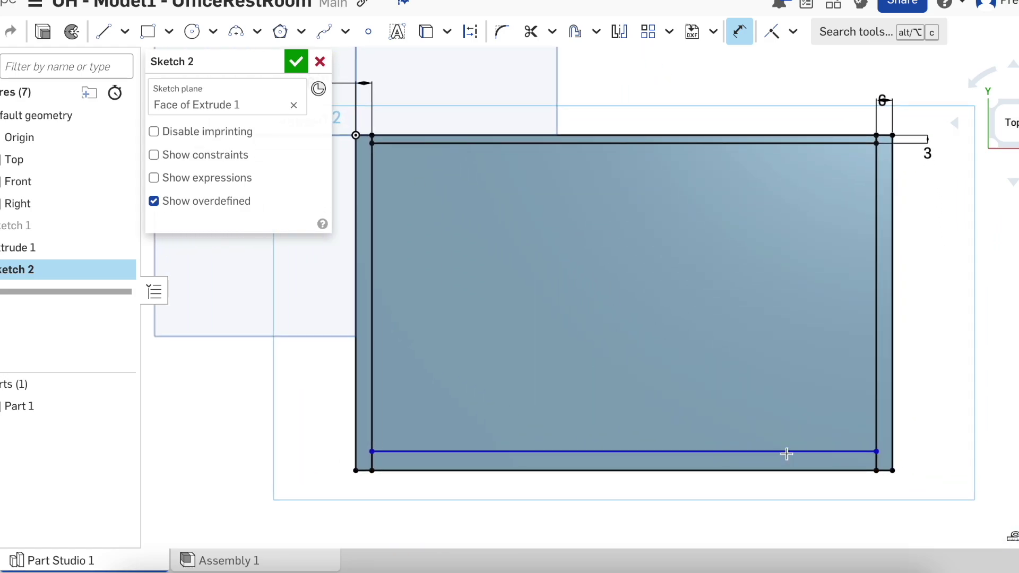
click(815, 451)
click(827, 470)
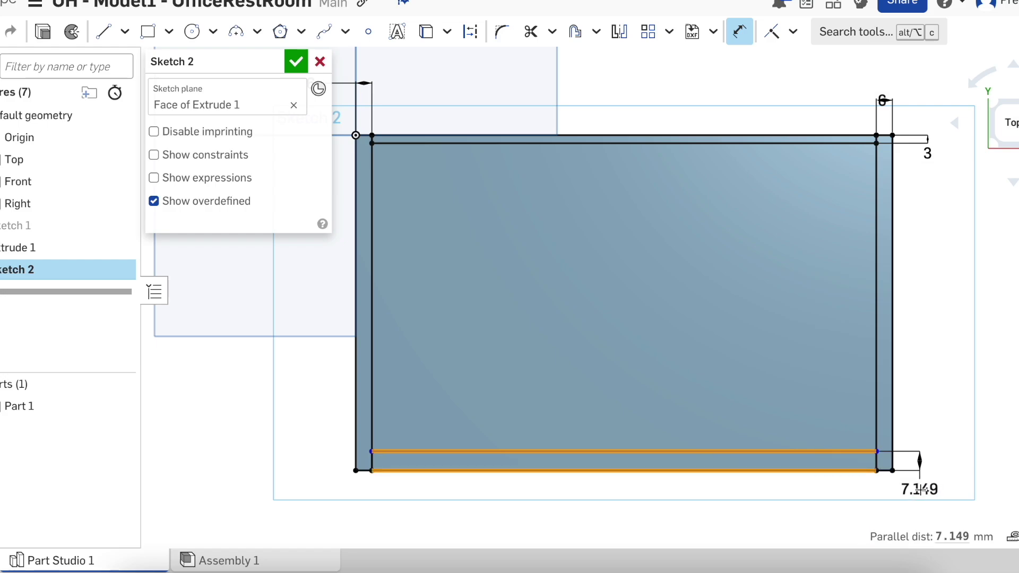
click(922, 491)
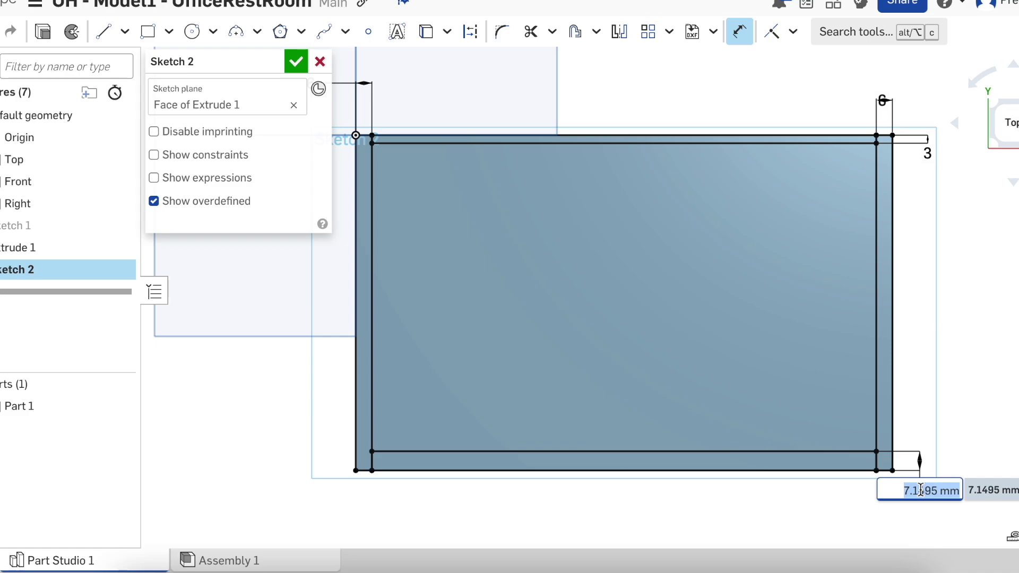
text(3)
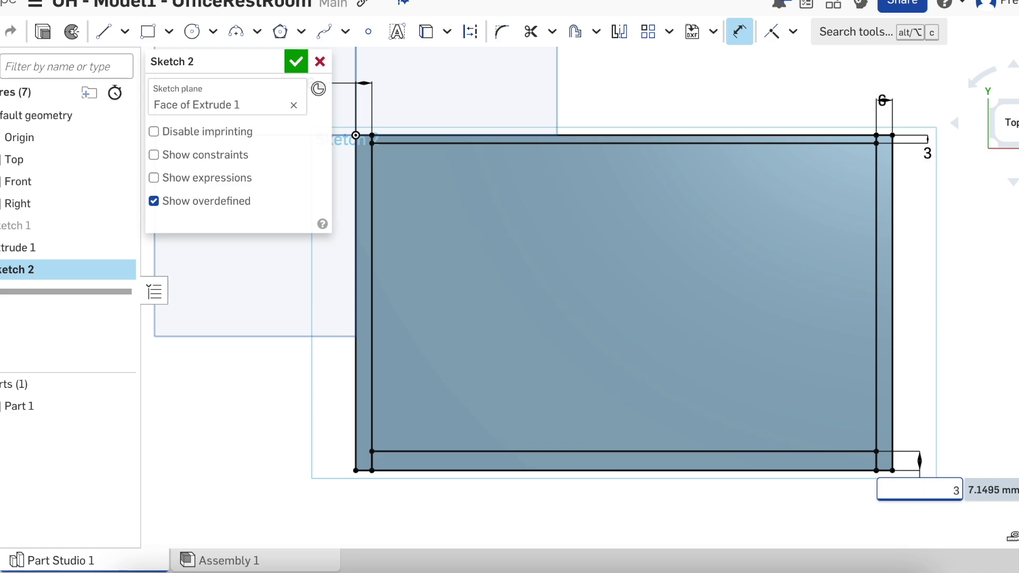
key(Return)
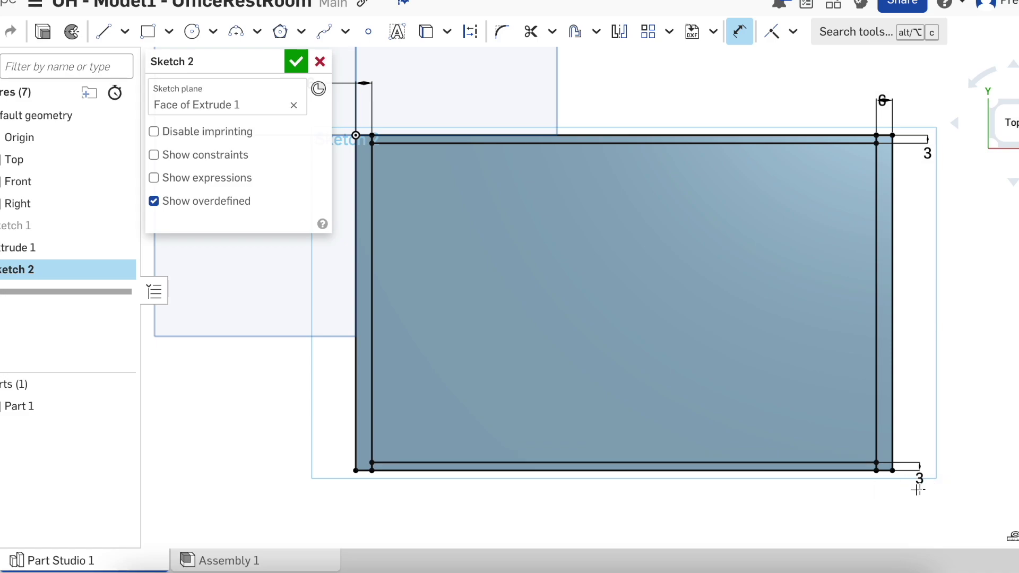
click(295, 63)
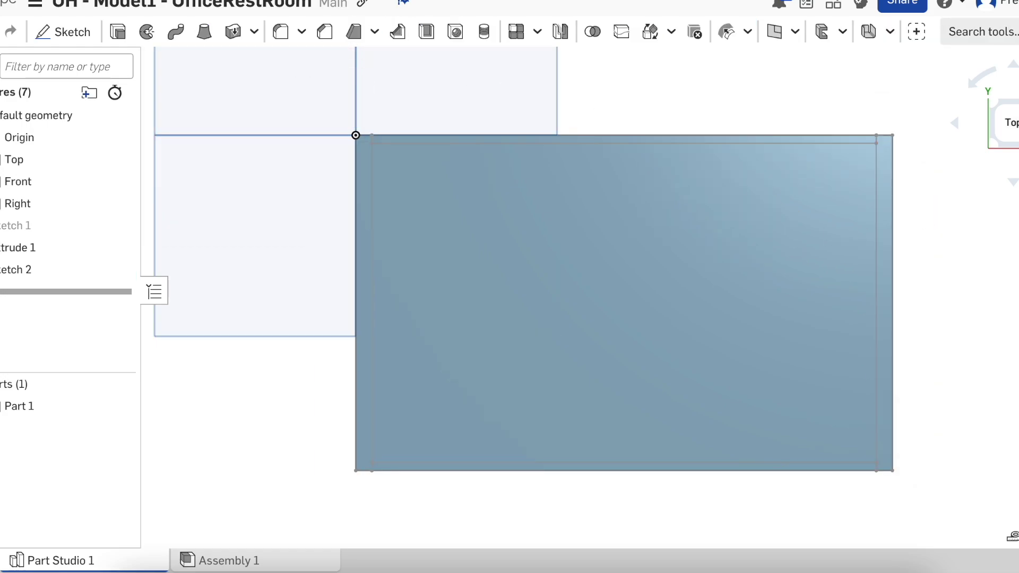
Step: Extrude the left and right wall strips upward to a blind depth of 125 mm, added to the floor plate
key(shift+7)
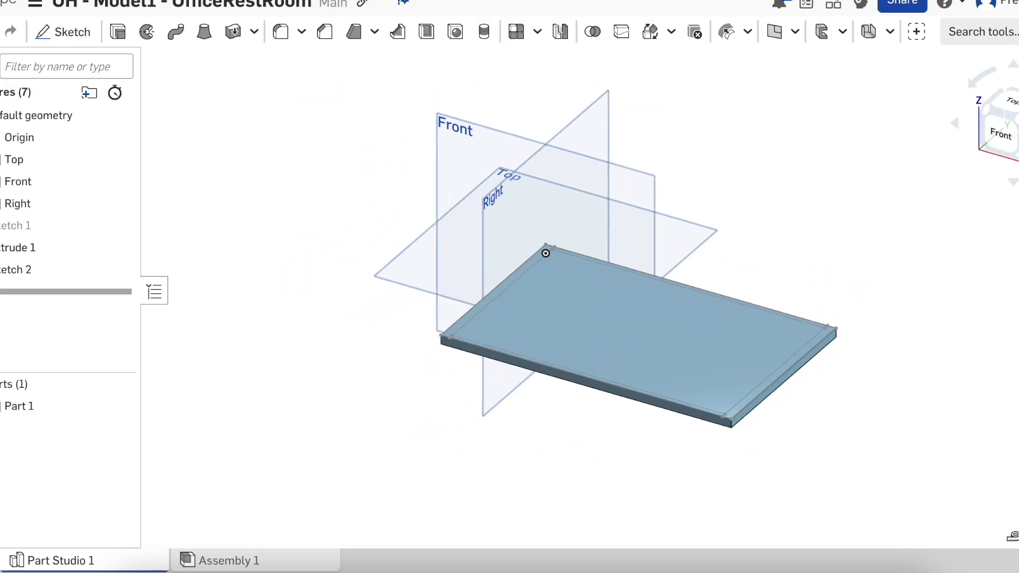
click(117, 32)
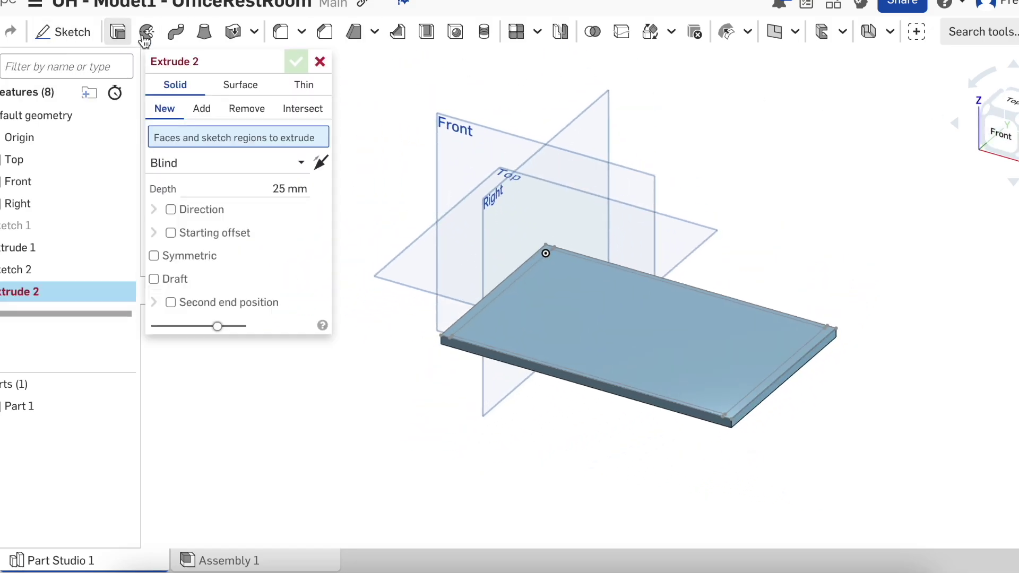
click(508, 273)
click(794, 358)
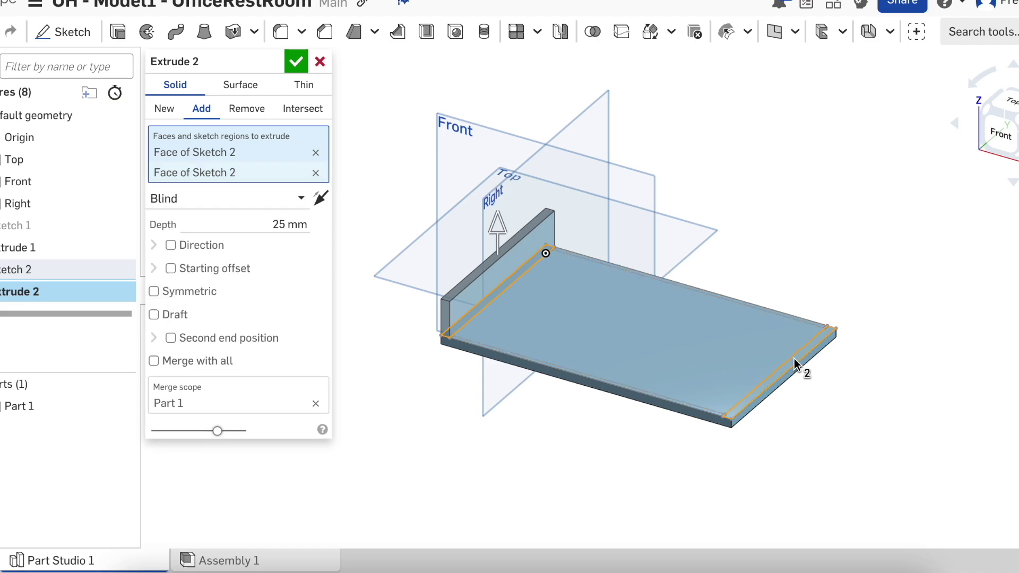
click(258, 221)
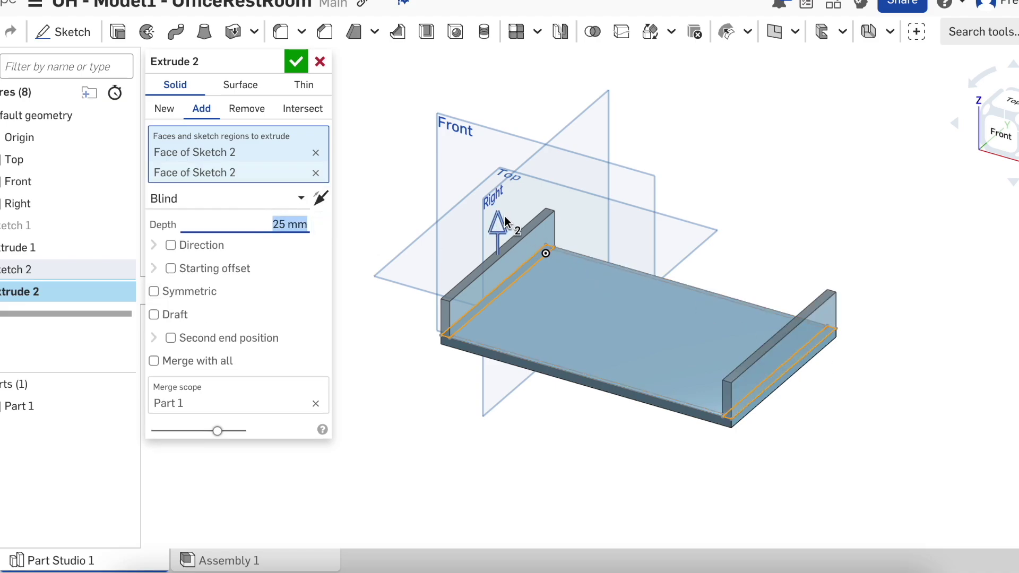
drag(499, 224, 496, 87)
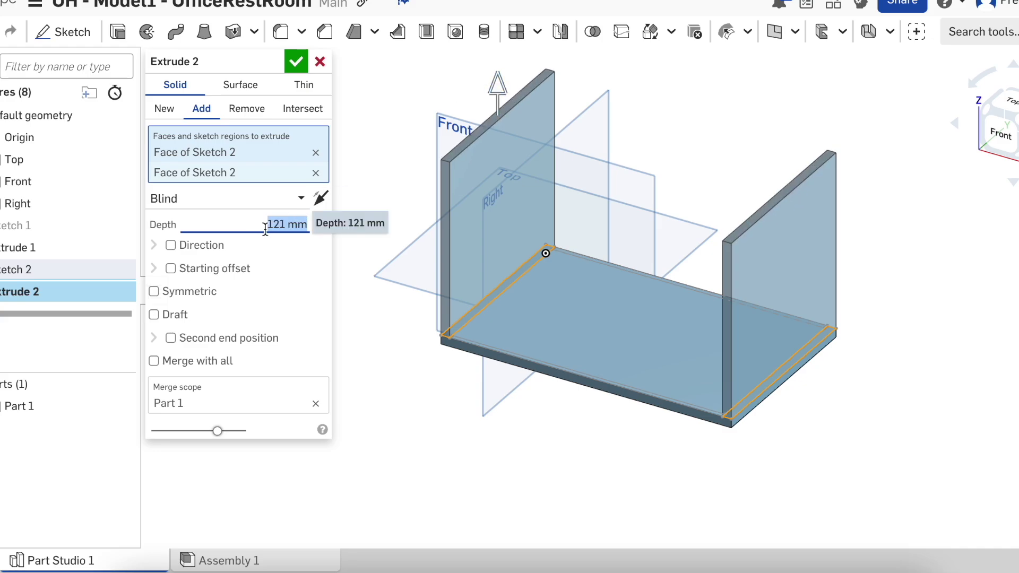
text(125)
key(Return)
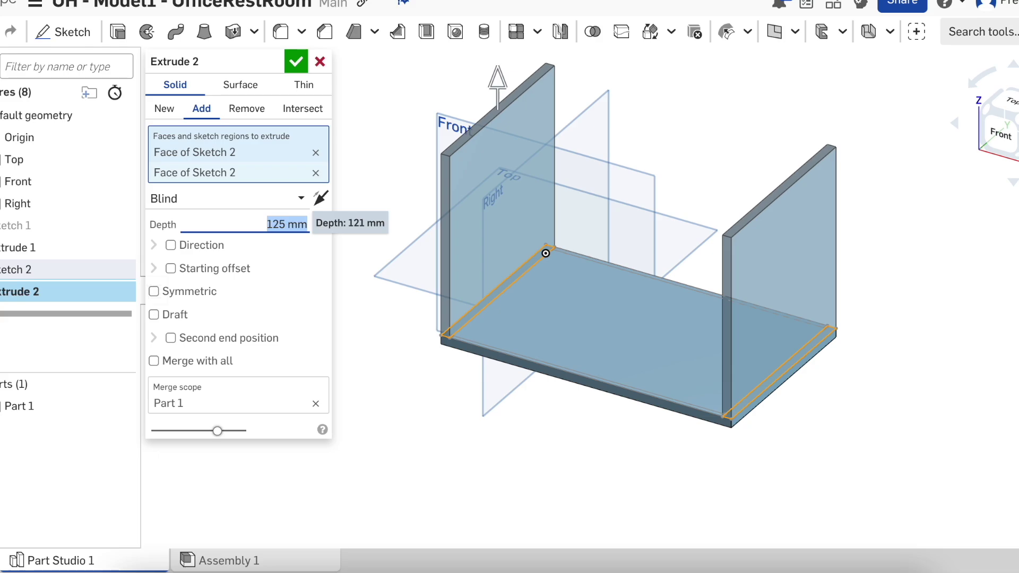
click(293, 61)
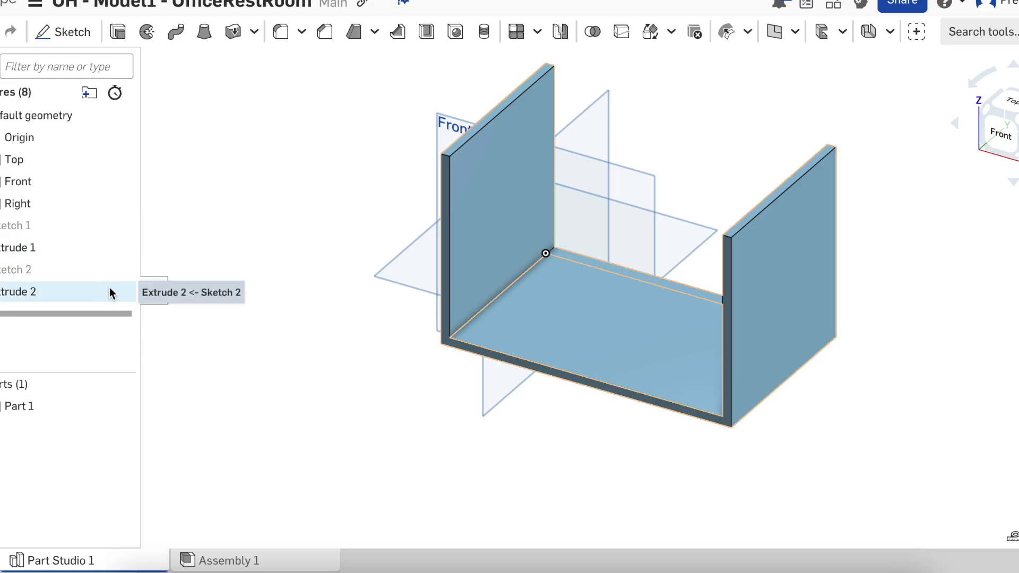
Step: Edit the side wall extrusion so it creates new parts instead of adding to the floor plate
double_click(91, 293)
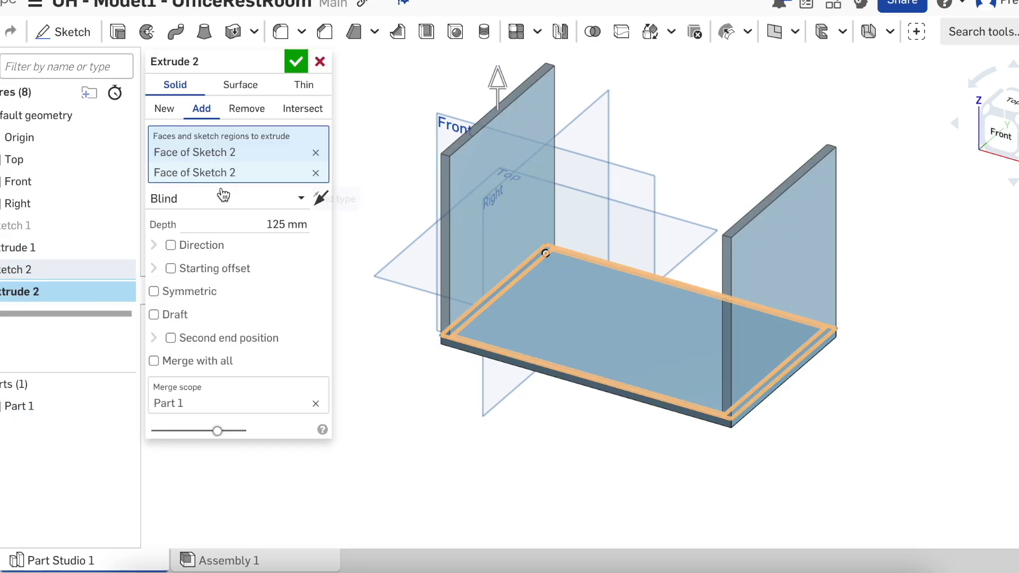
click(169, 112)
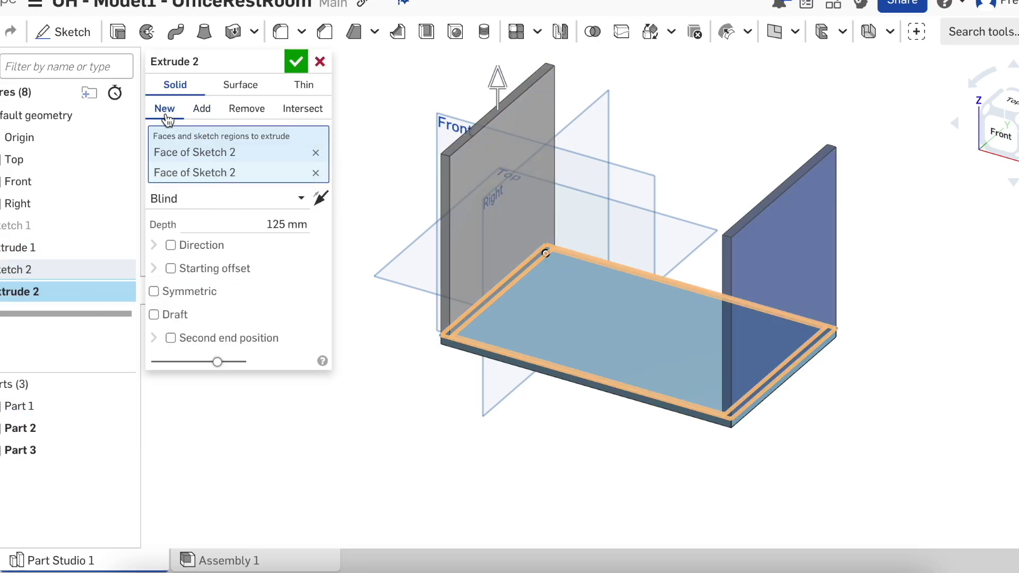
click(295, 62)
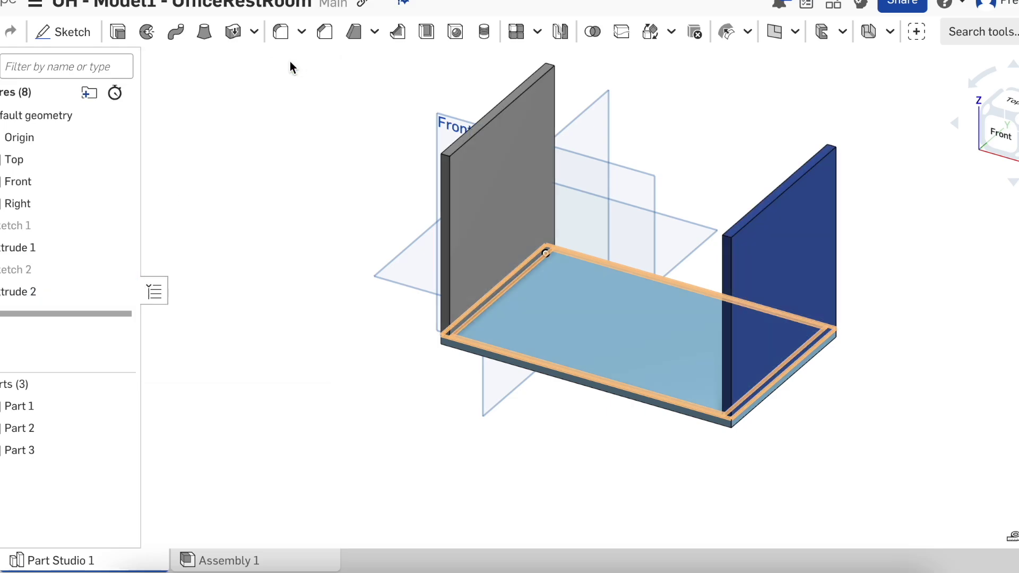
Step: Show the wall sketch and extrude its front and back strips as new solids with a blind depth of 125 mm
click(118, 32)
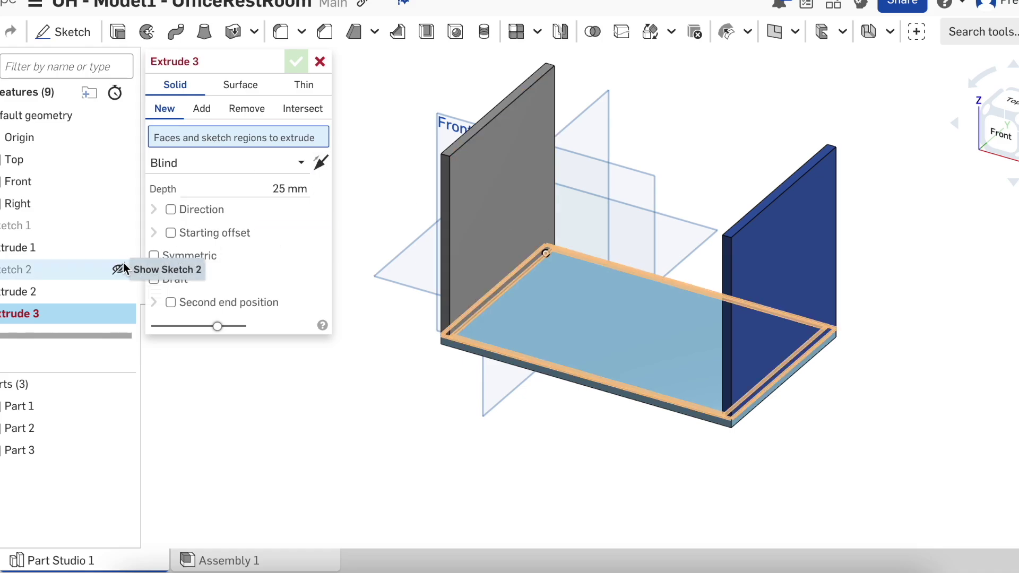
click(116, 269)
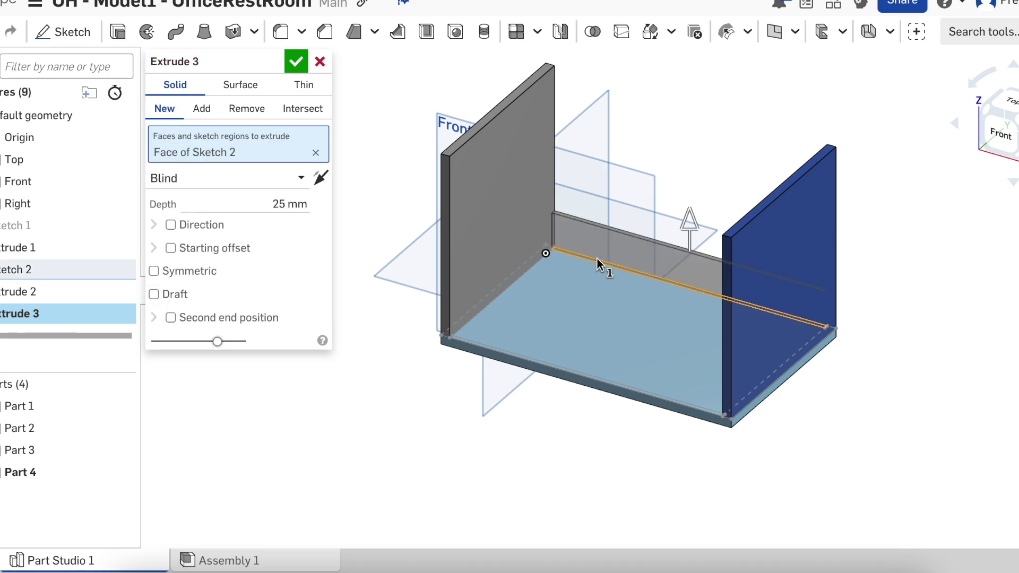
click(553, 365)
click(243, 219)
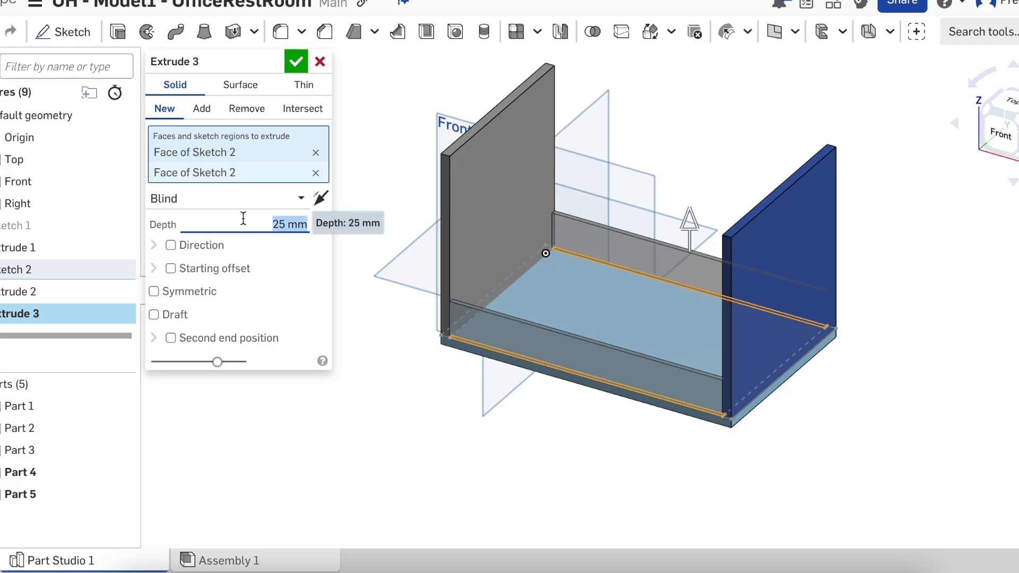
text(1)
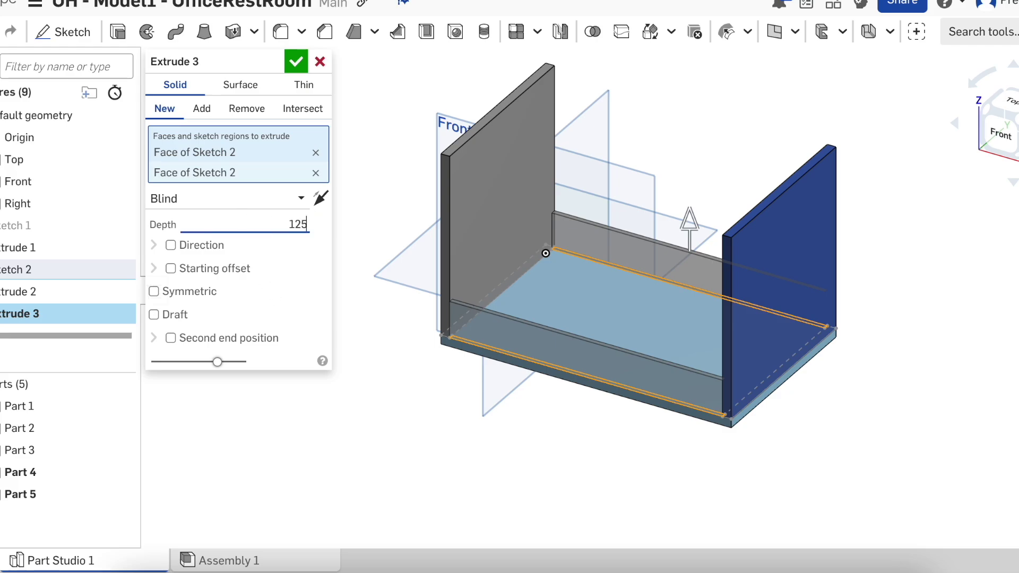
text(25)
key(Return)
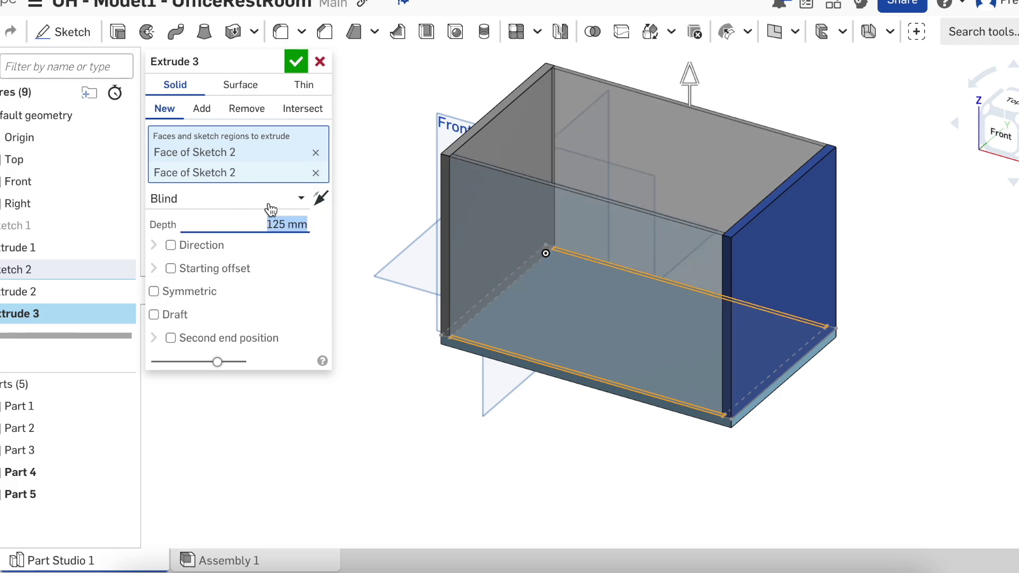
click(315, 287)
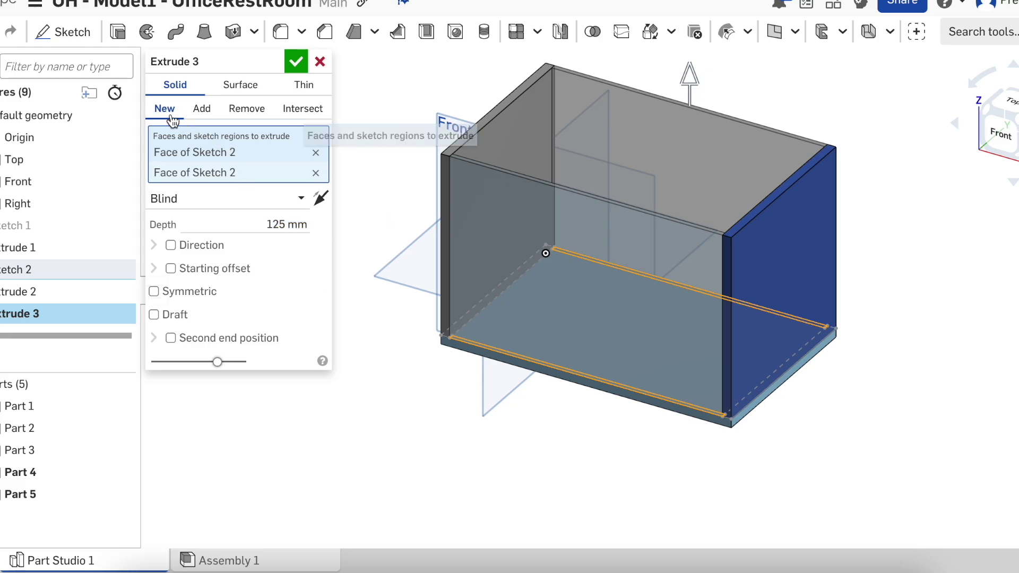
click(306, 60)
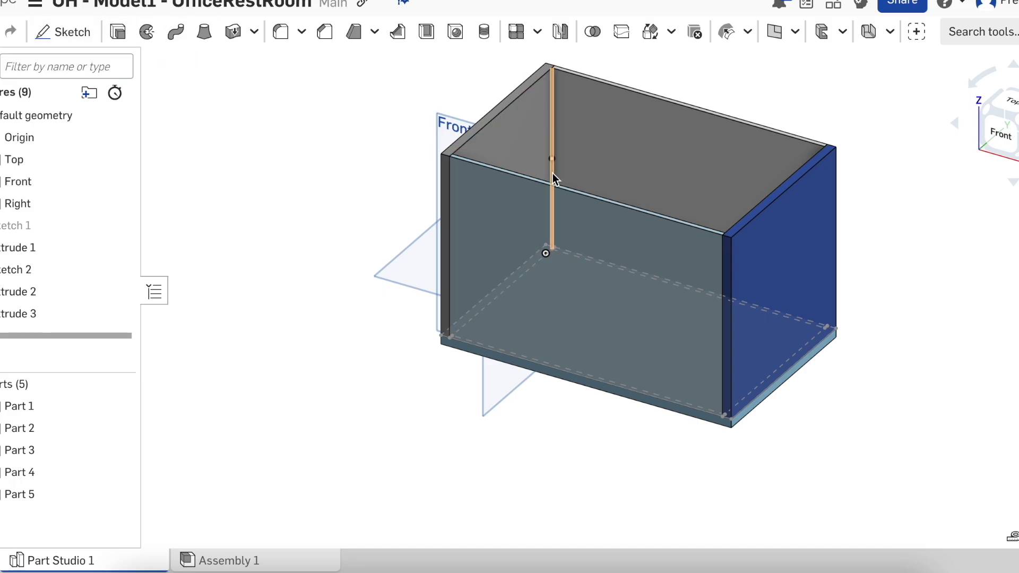
Step: Sketch a 200 by 125 mm rectangle on the left wall's top face, spanning the walls' opposite outer corners, and finish the sketch
scroll(553, 175, up, 3)
click(99, 34)
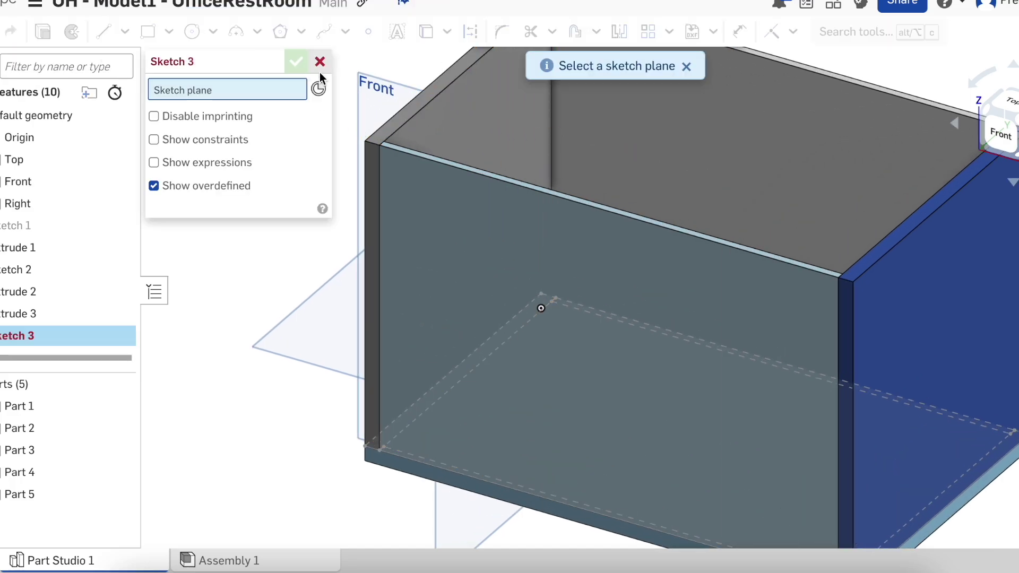
scroll(402, 111, up, 5)
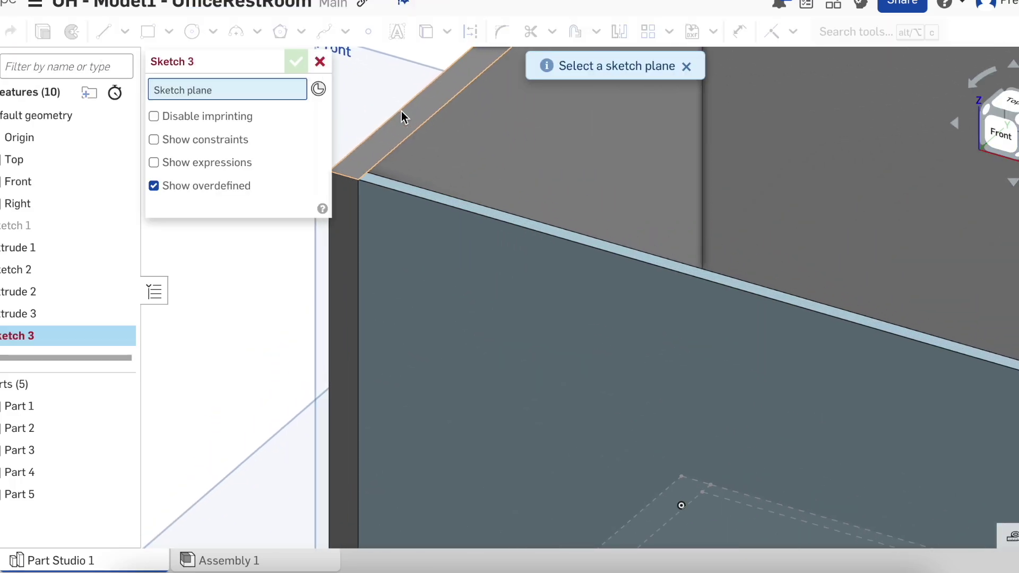
click(377, 154)
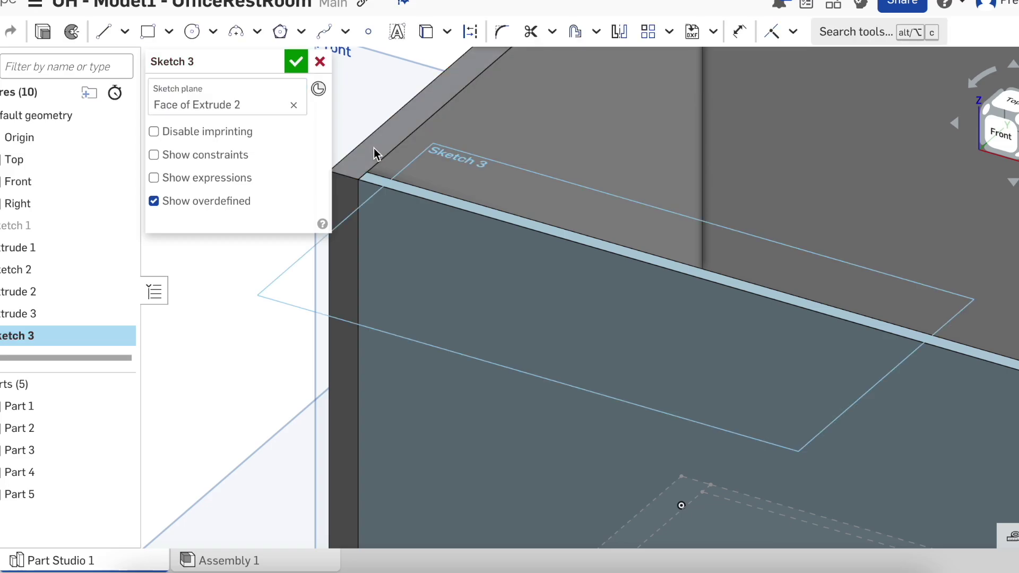
click(1011, 104)
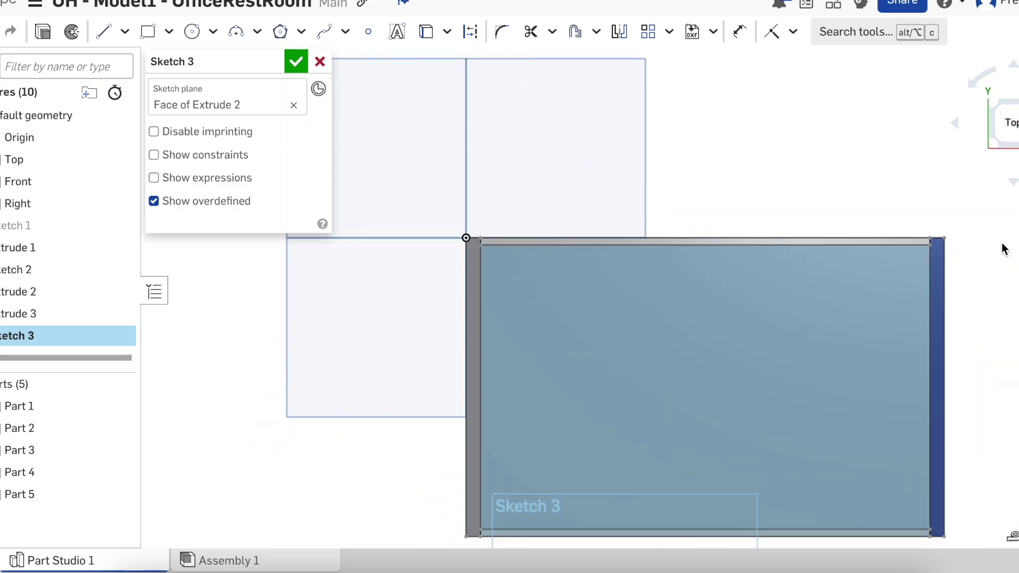
click(148, 31)
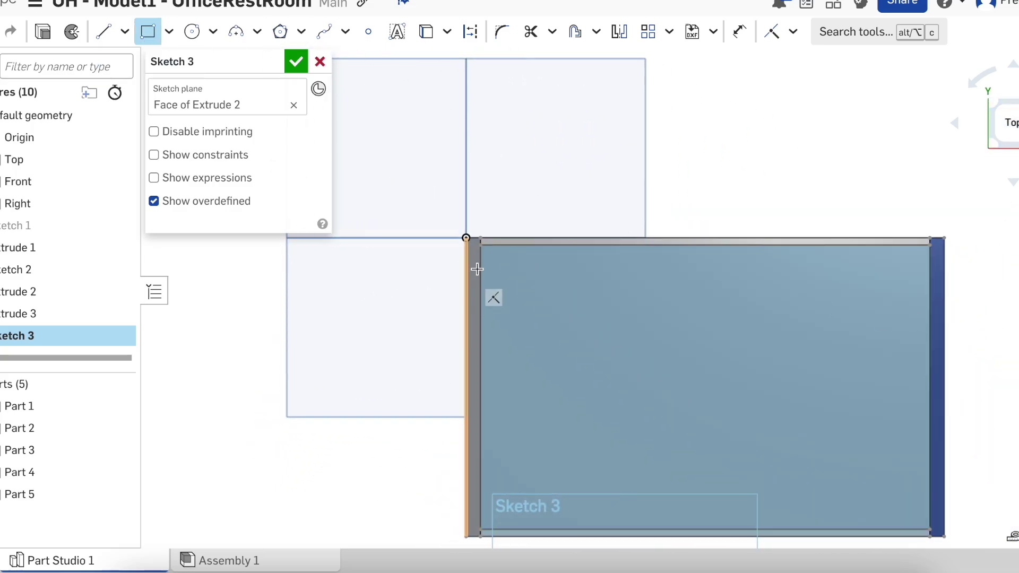
click(466, 239)
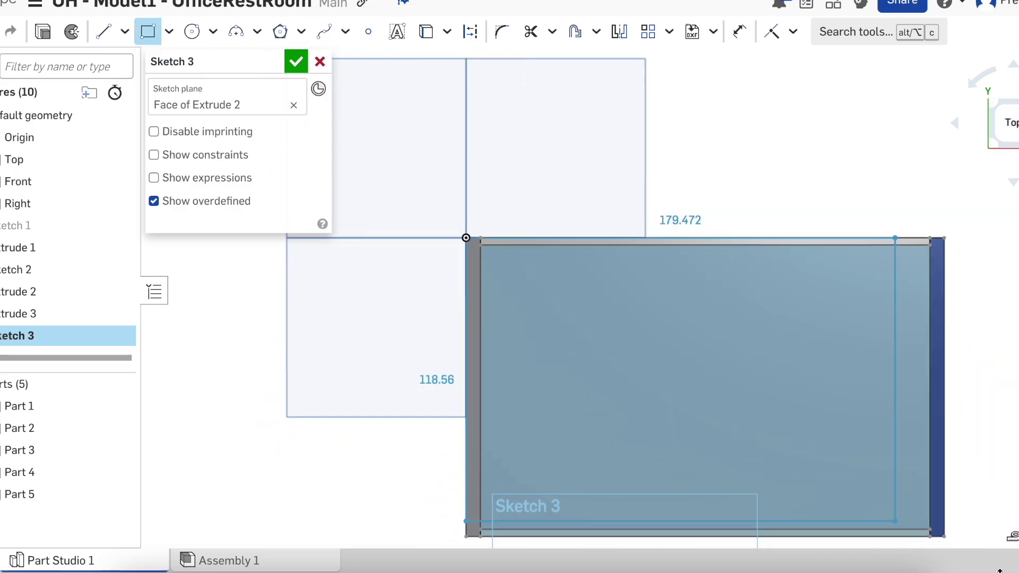
click(943, 537)
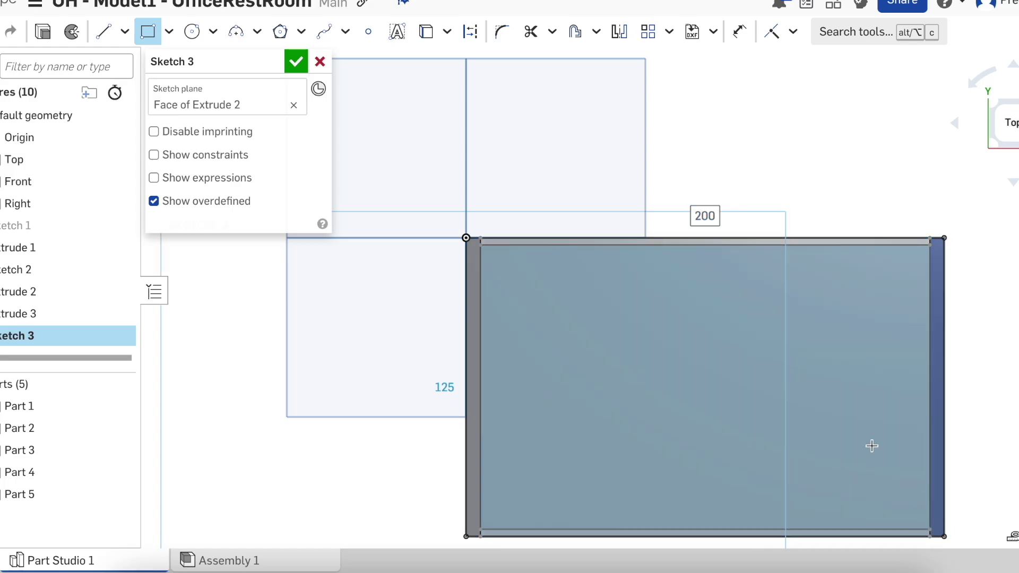
right_drag(872, 446, 516, 269)
key(shift+7)
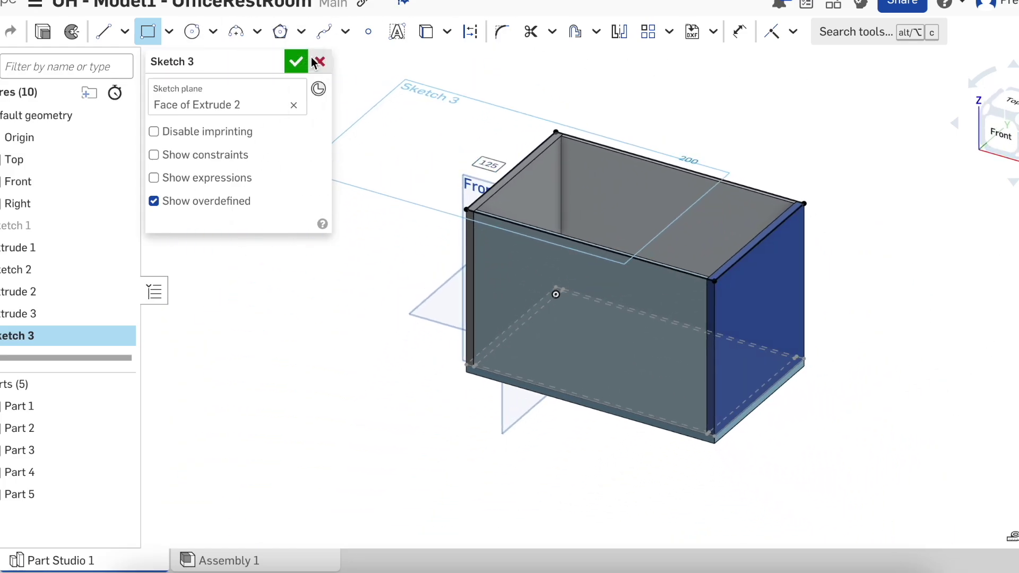
click(295, 62)
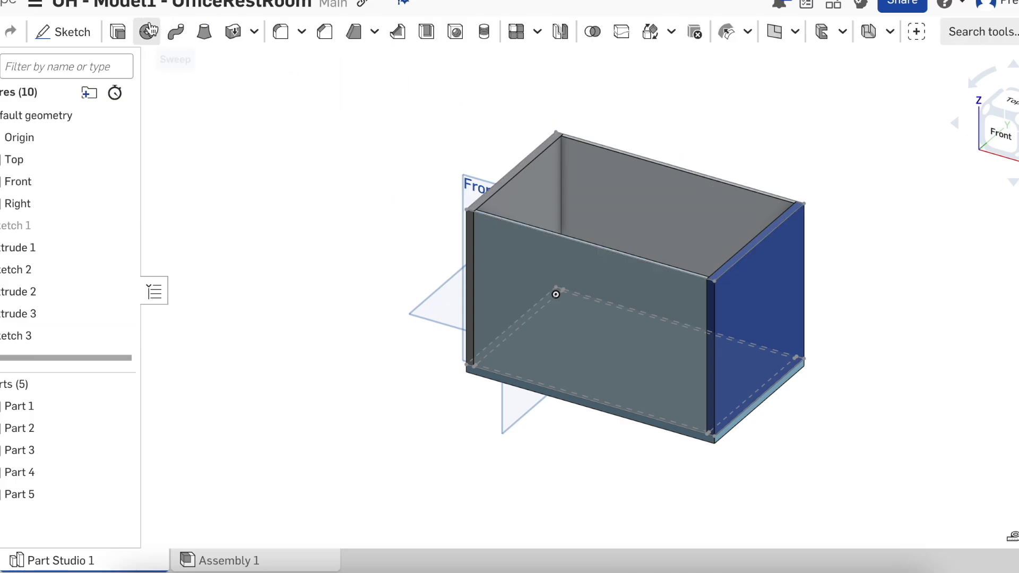
Step: Extrude all regions of the top rectangle sketch as a new solid roof with a blind depth of 6 mm
click(118, 32)
scroll(518, 144, up, 3)
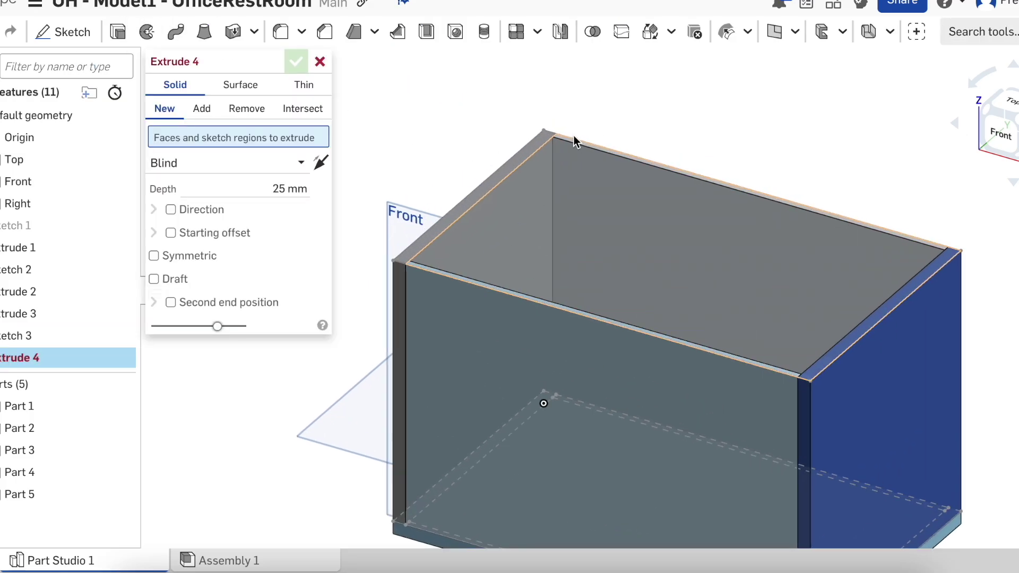
click(517, 149)
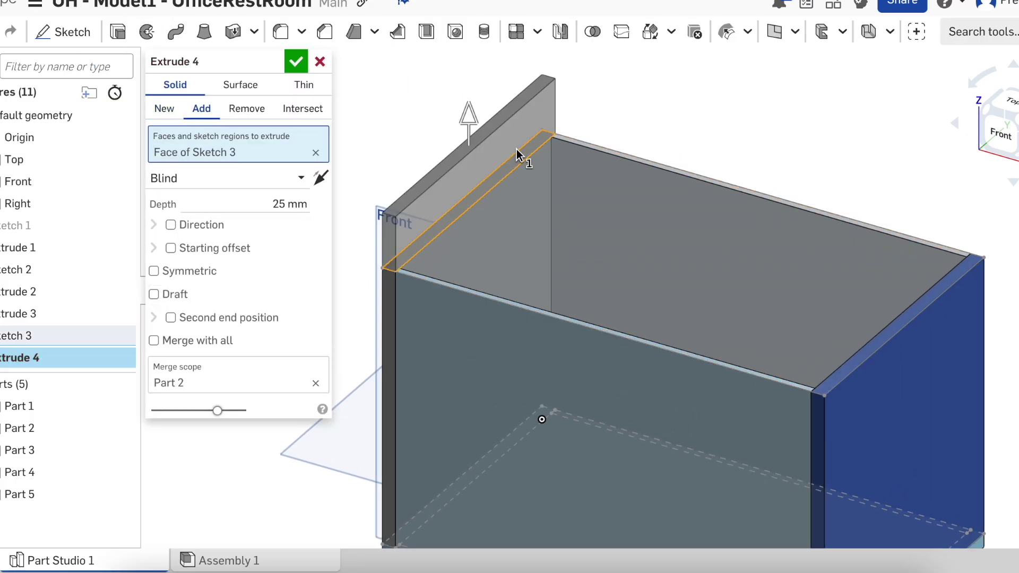
click(588, 140)
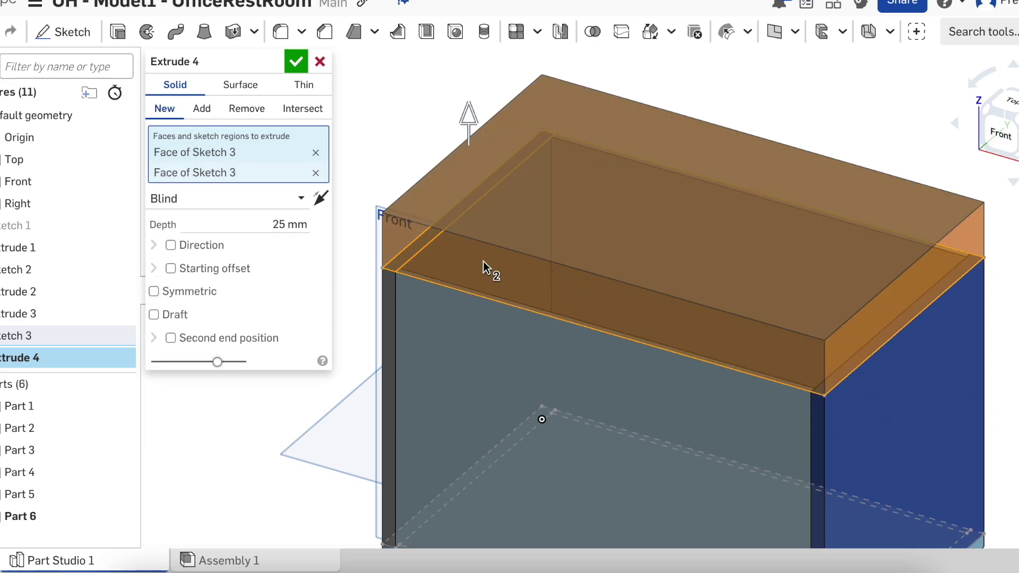
click(266, 222)
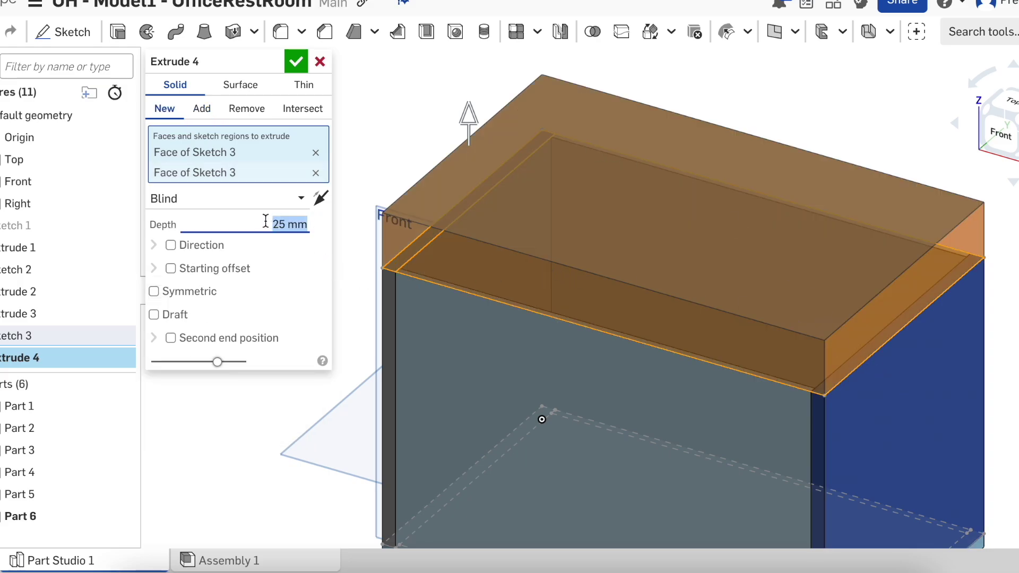
text(6)
key(Return)
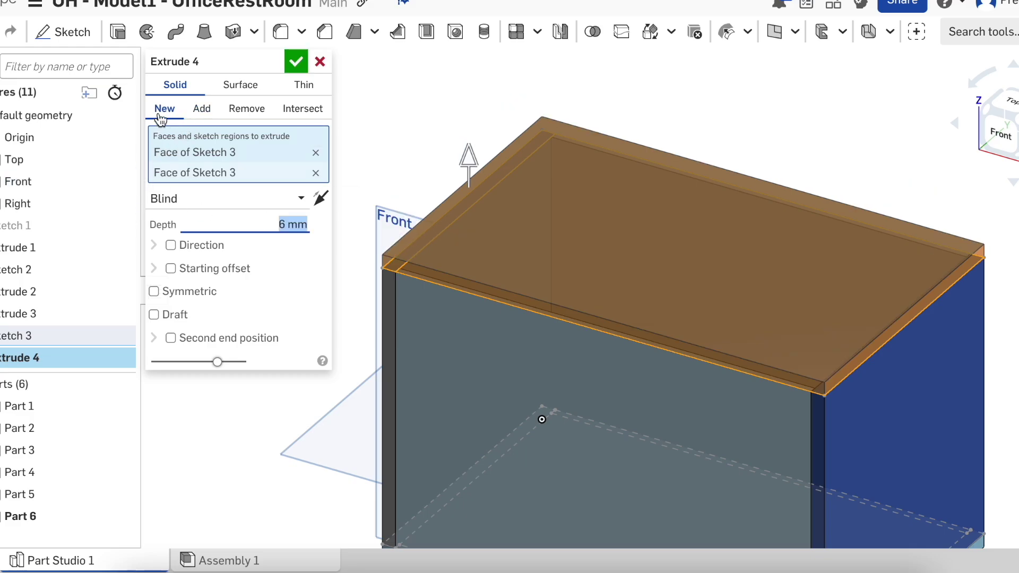
click(296, 63)
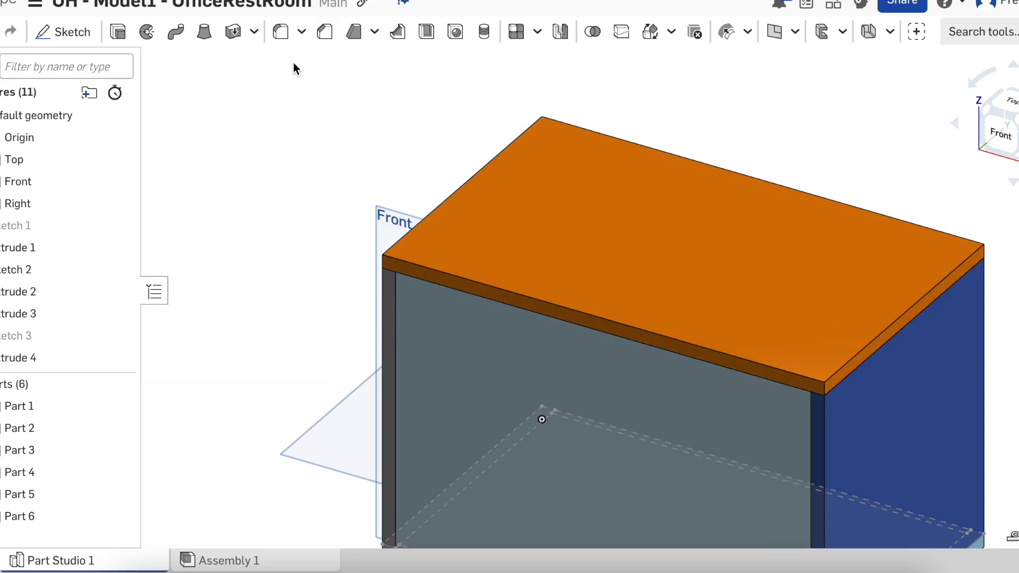
Step: Start a sketch on the front wall's outer face and draw an upright rectangle about 47 by 92 mm near the left wall
click(1005, 135)
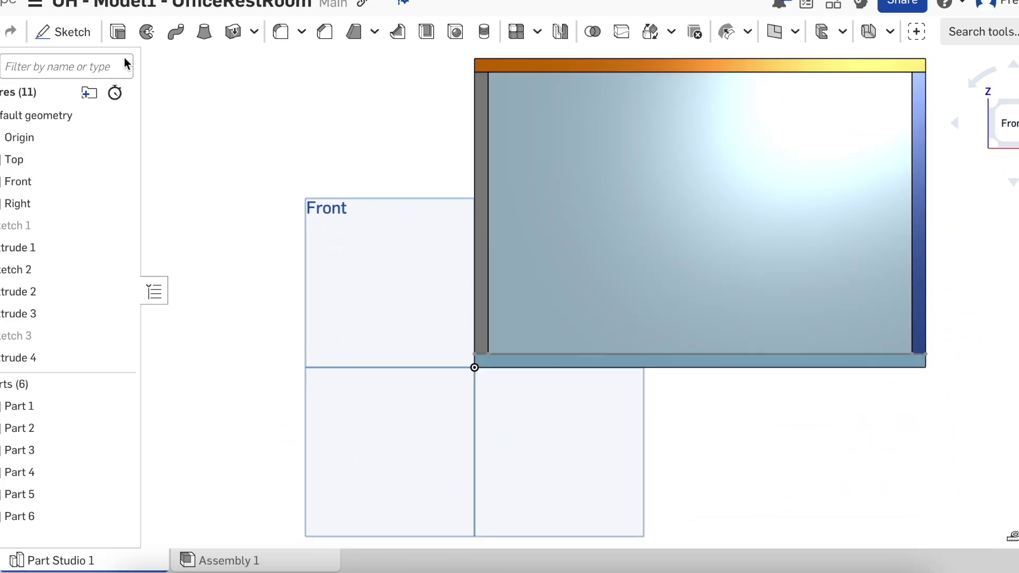
click(53, 36)
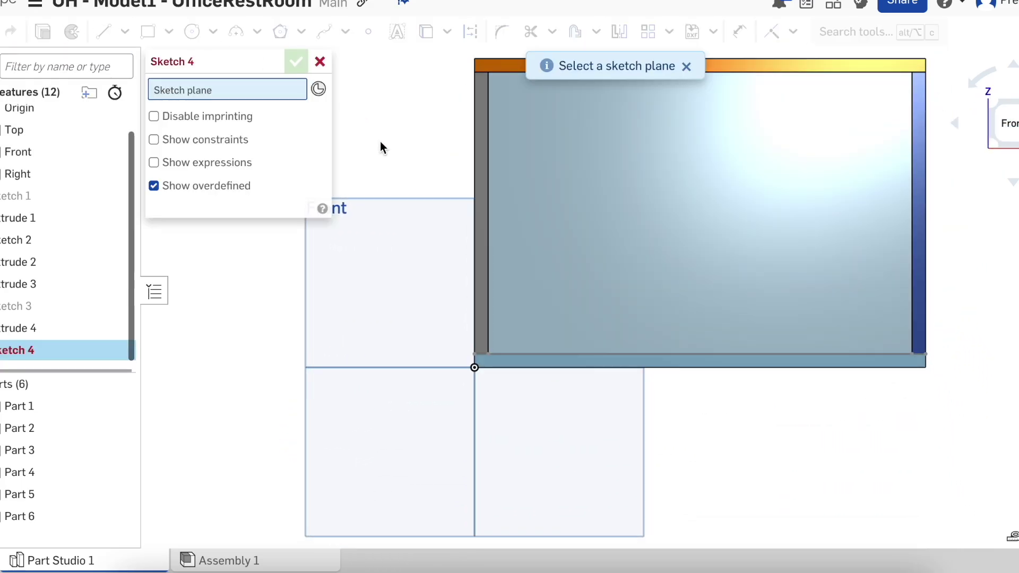
click(652, 174)
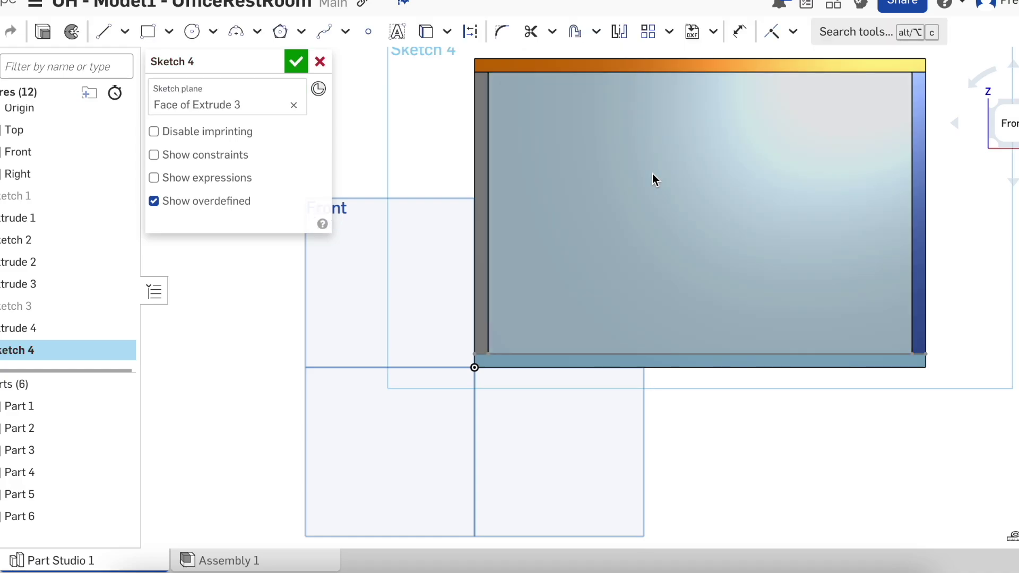
click(147, 33)
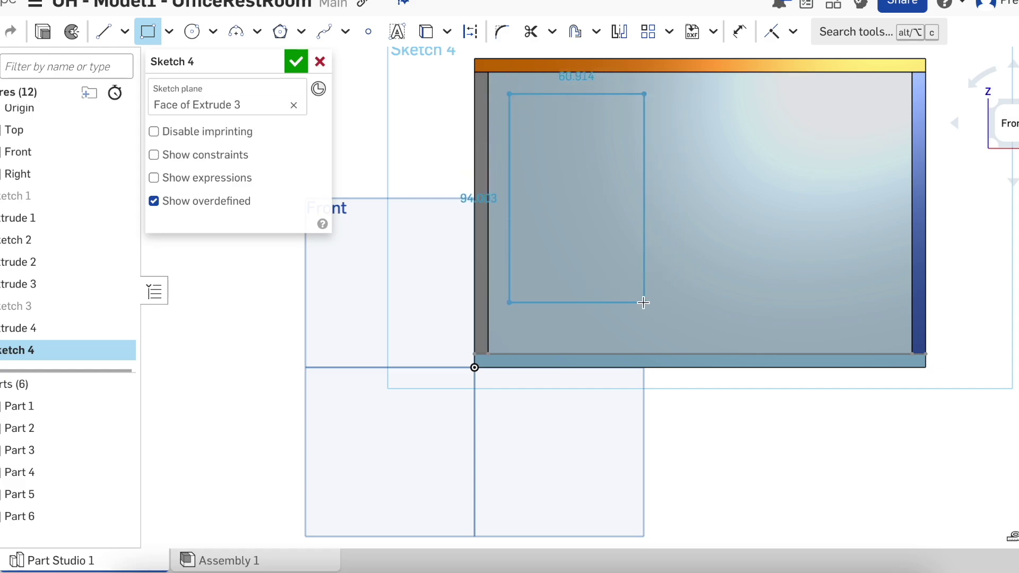
click(616, 303)
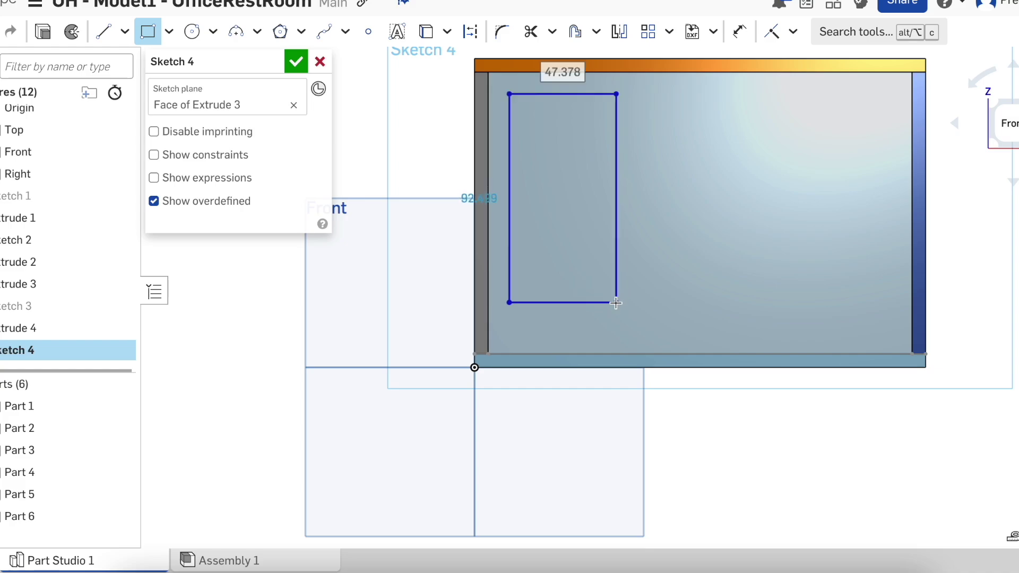
Step: Draw two more upright rectangles beside the first, about 42 by 92 mm and about 46 by 92 mm
click(143, 33)
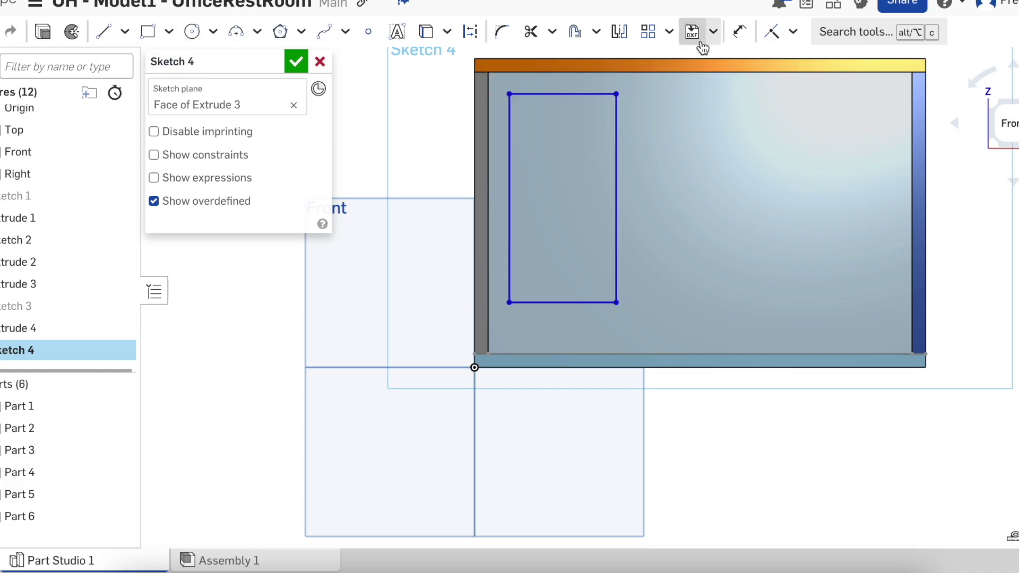
click(147, 32)
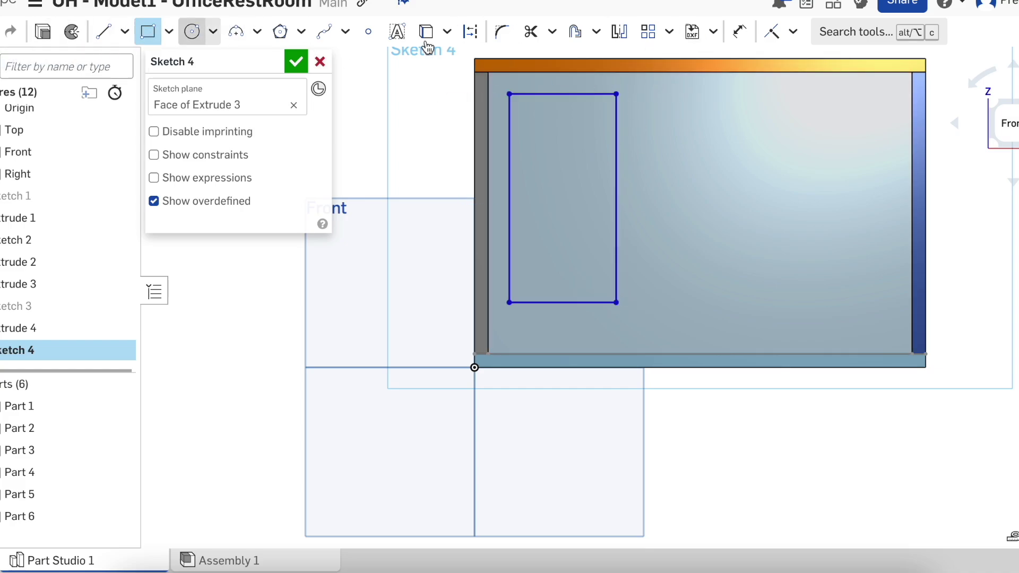
click(616, 94)
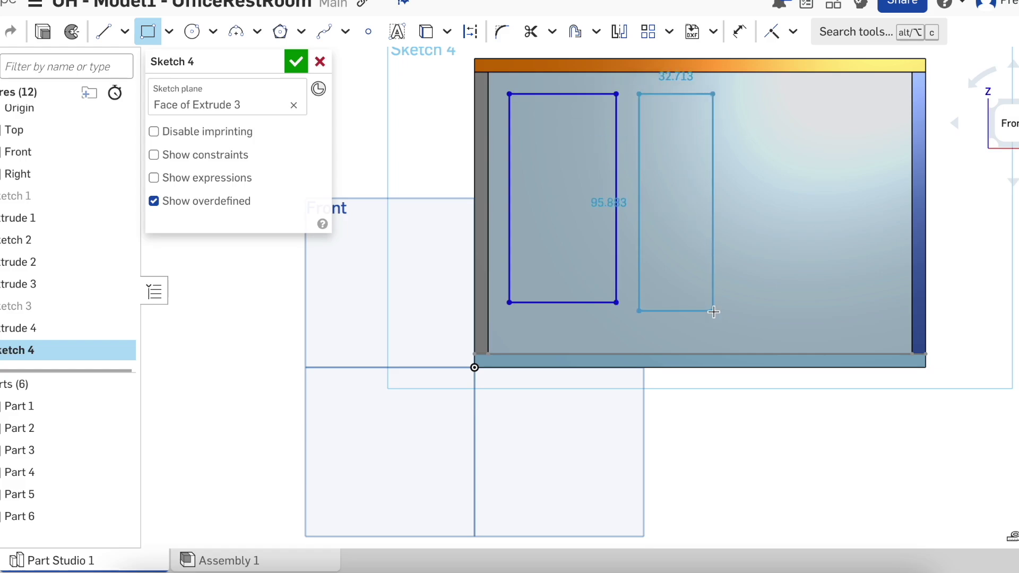
click(734, 302)
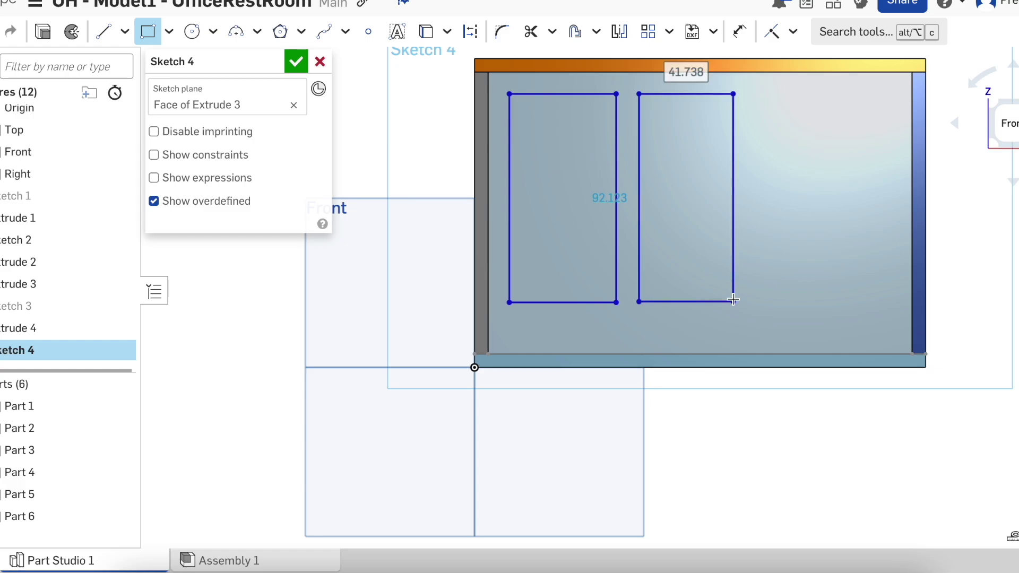
click(752, 94)
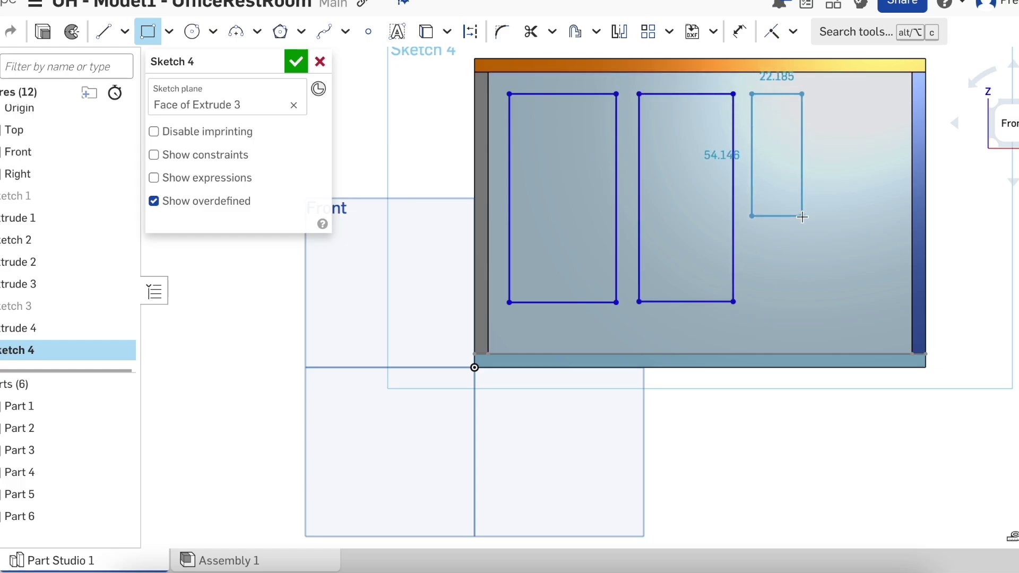
click(855, 302)
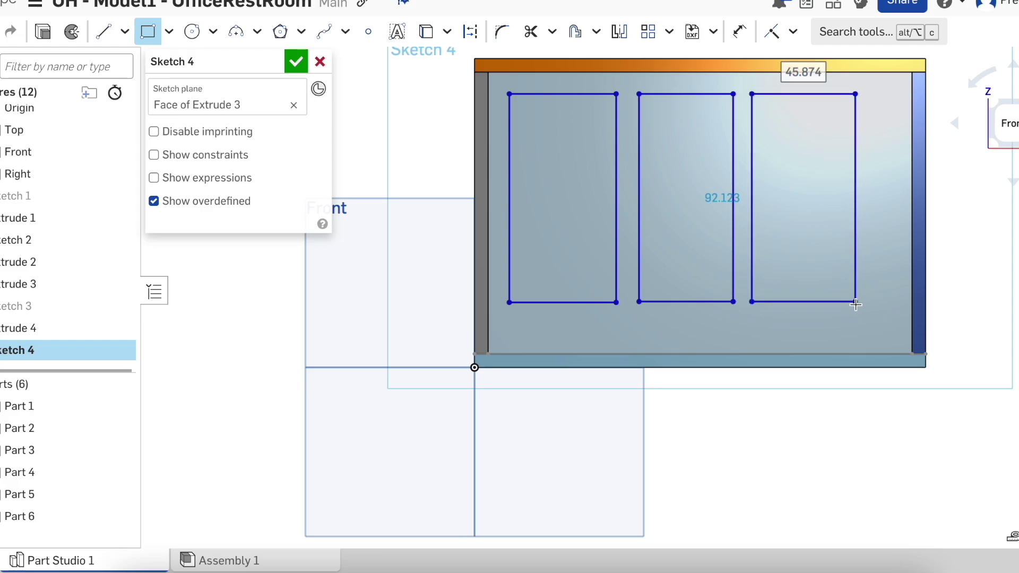
Step: Apply coincident constraints to align the bottom edges of the three rectangles on the front wall
click(775, 37)
click(587, 302)
click(677, 302)
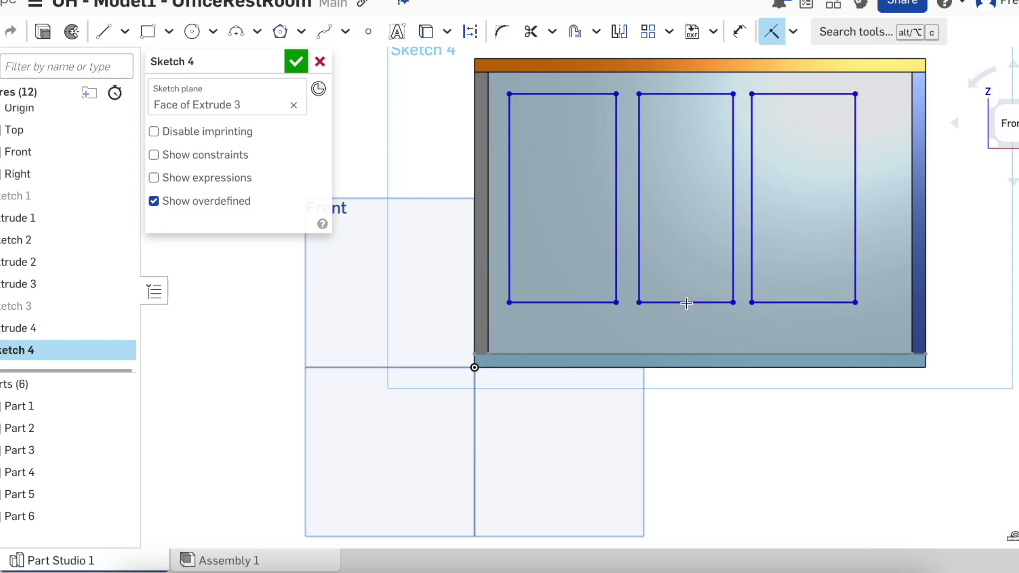
click(798, 302)
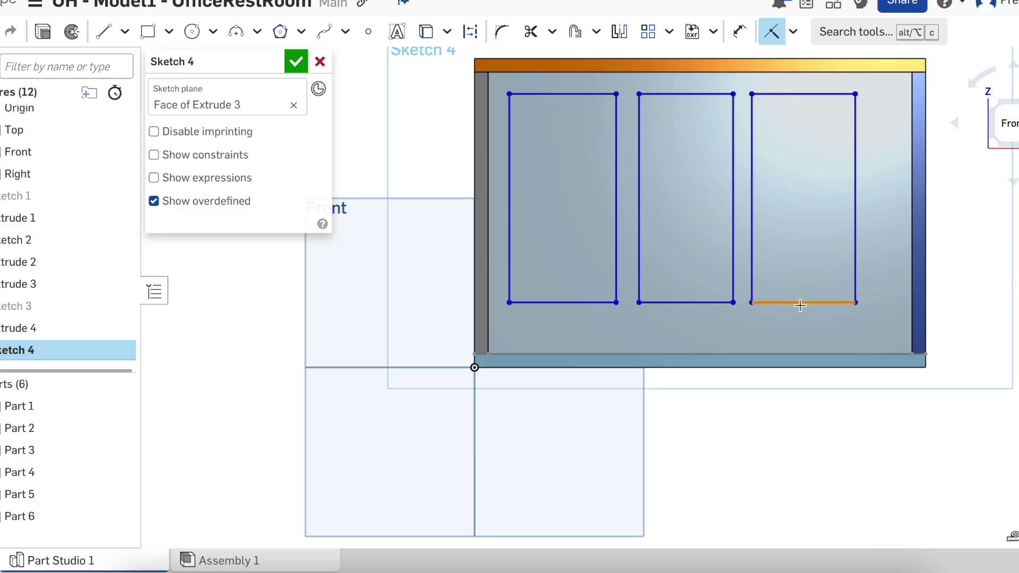
click(706, 303)
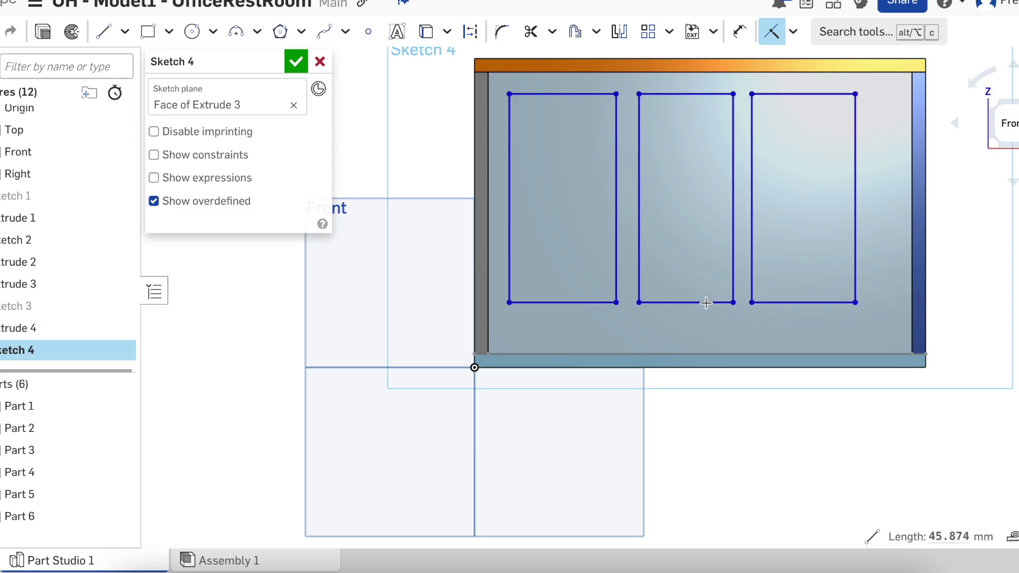
Step: Apply coincident constraints to align the top edges of the three rectangles
click(792, 94)
click(690, 94)
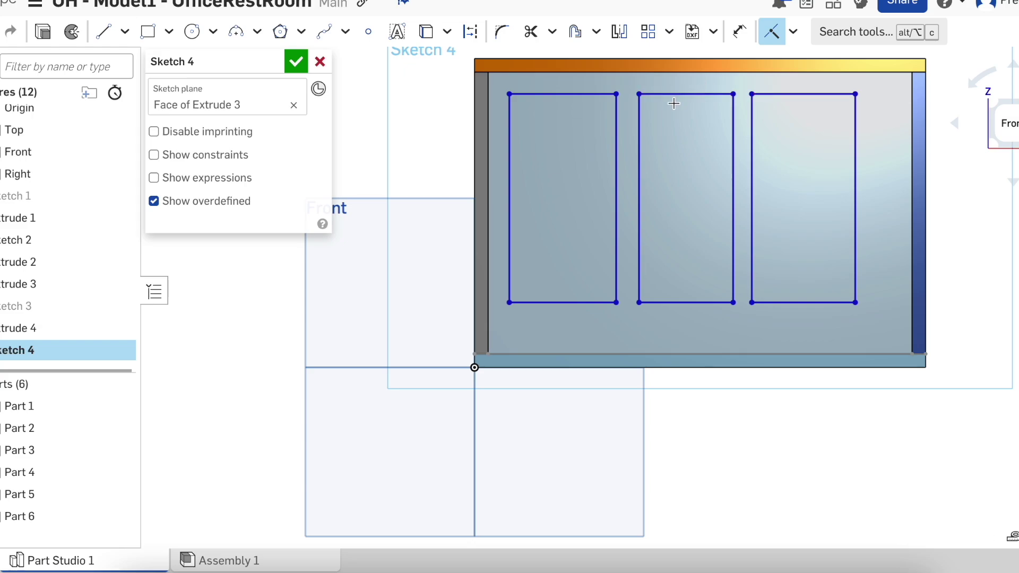
click(673, 96)
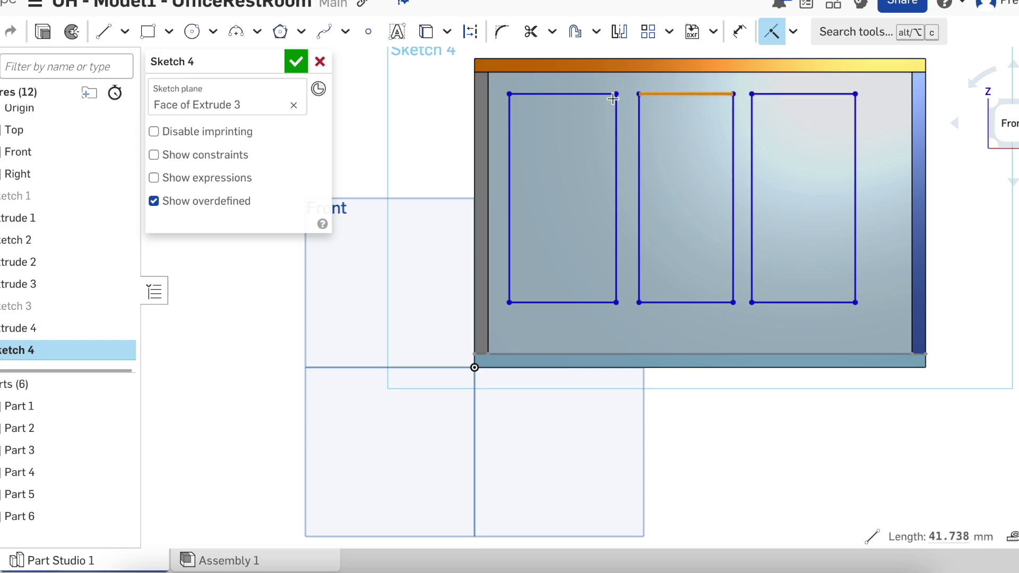
click(586, 95)
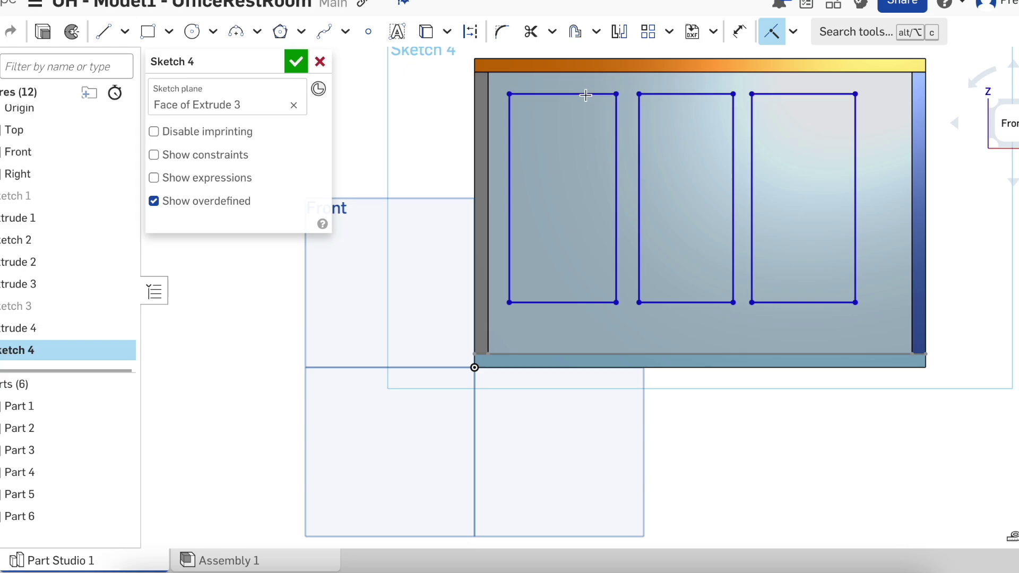
click(785, 42)
click(794, 33)
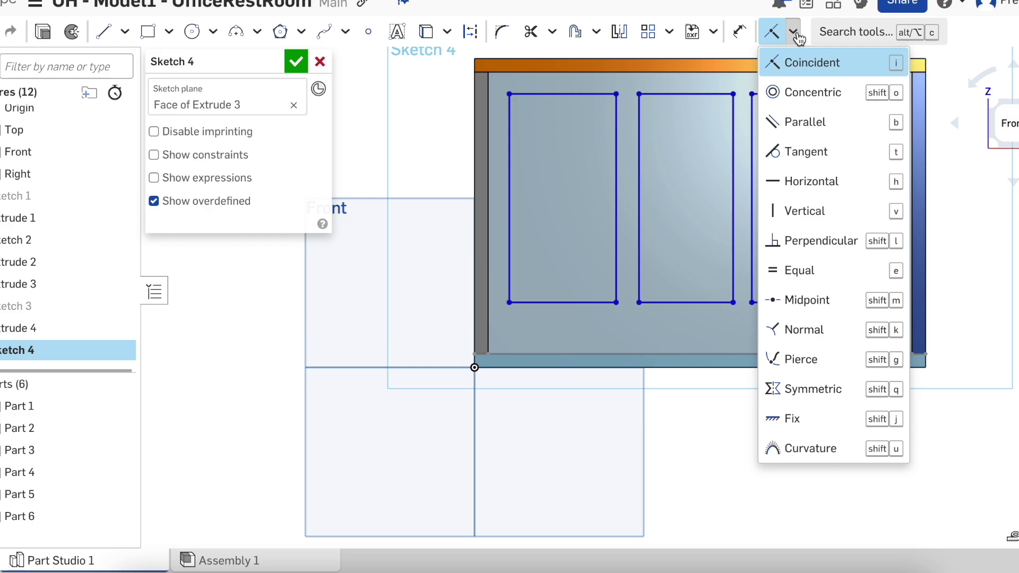
click(796, 35)
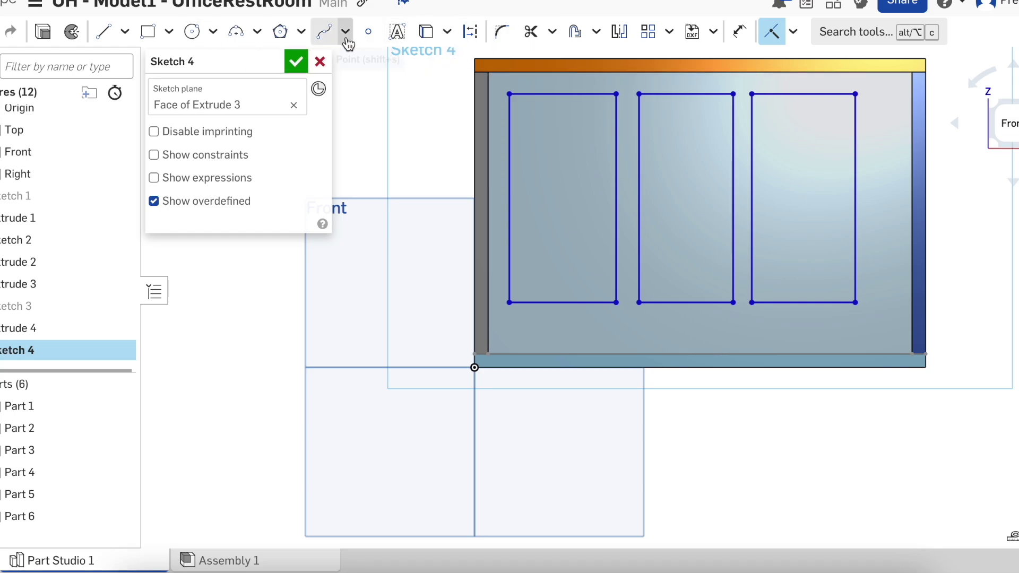
Step: Draw a 125 mm vertical construction centreline from the midpoint of the front wall's top edge to its bottom edge
click(101, 42)
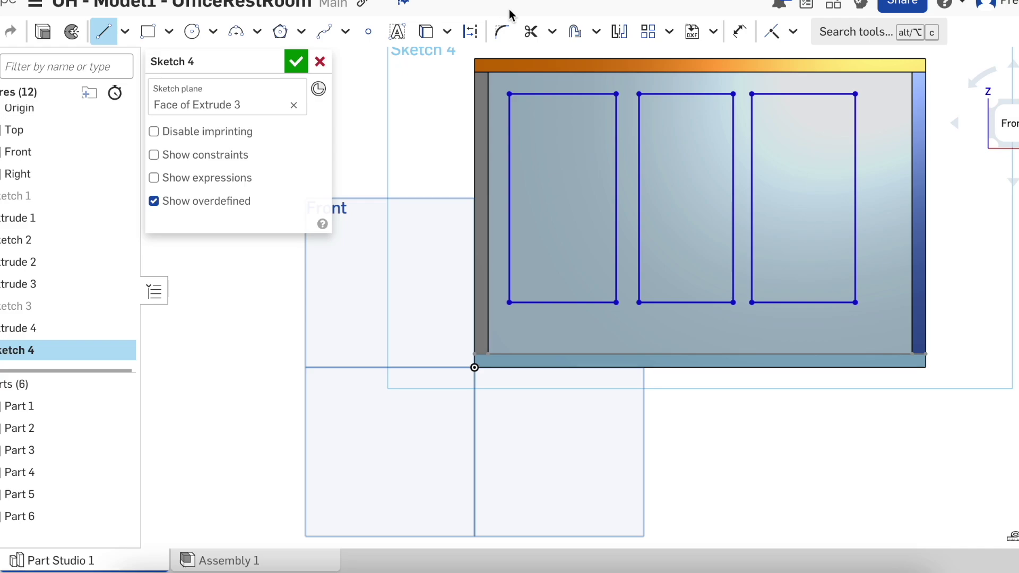
click(470, 32)
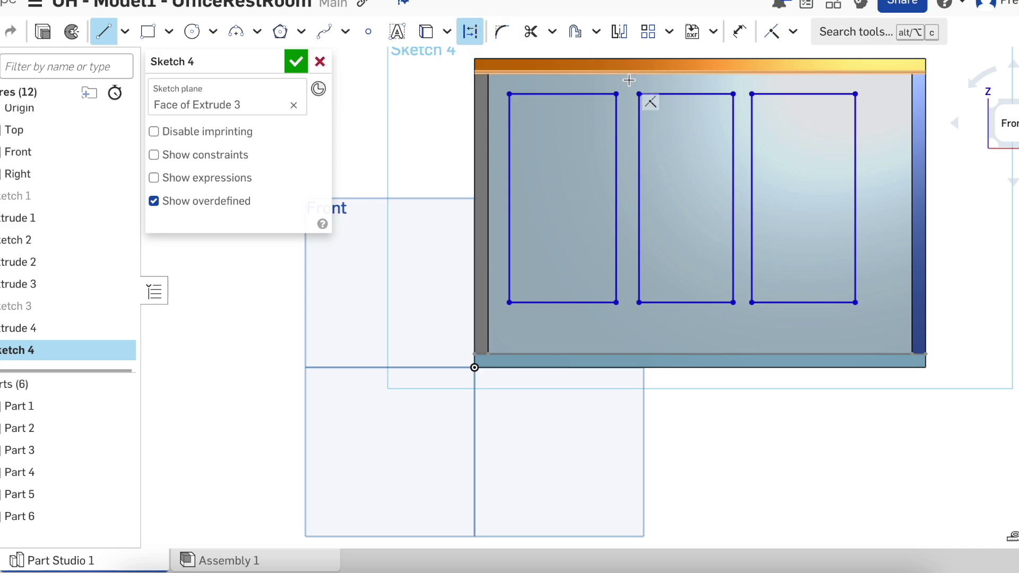
click(701, 73)
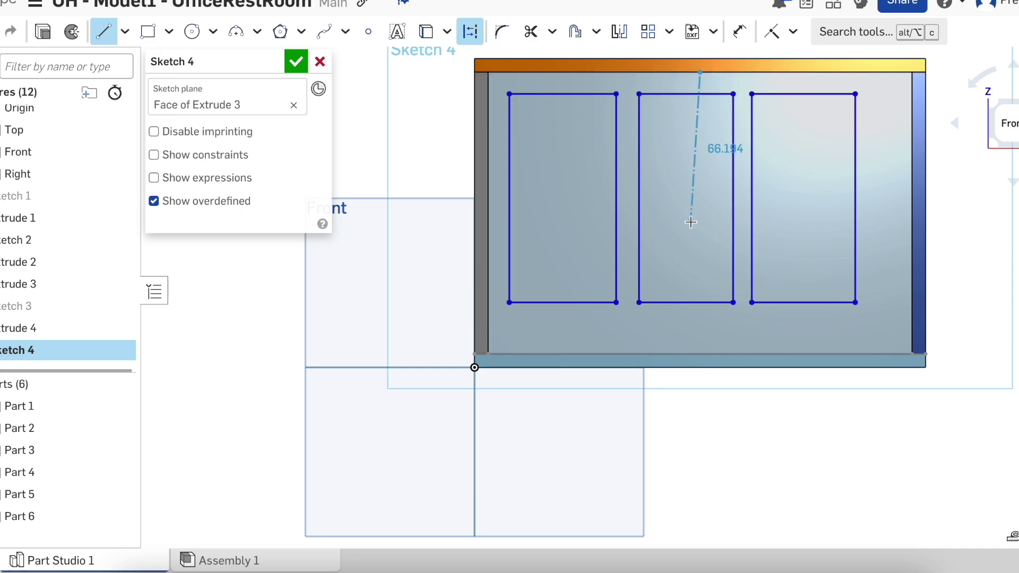
click(700, 354)
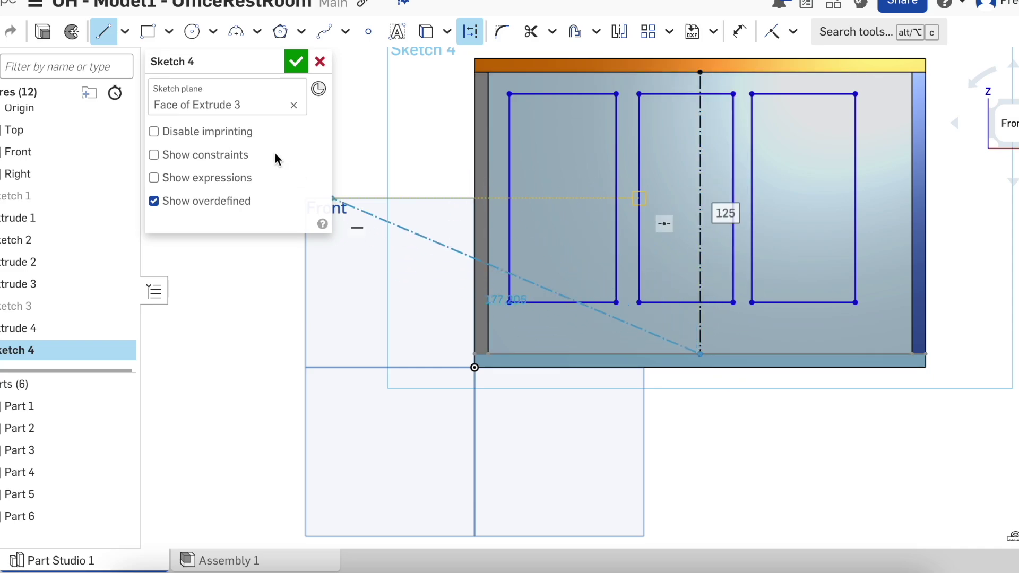
click(110, 41)
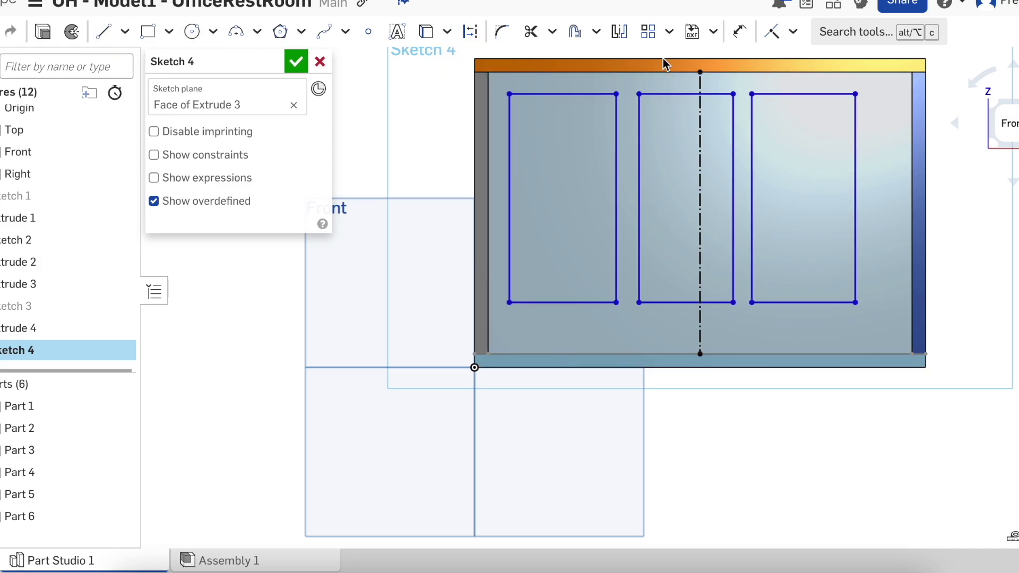
click(794, 33)
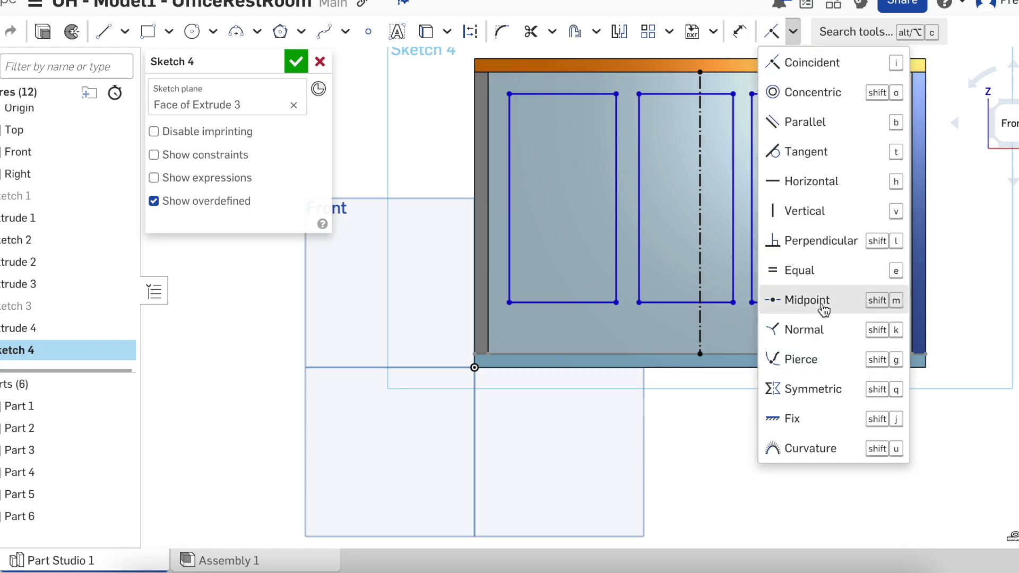
click(825, 386)
click(639, 250)
click(699, 231)
click(485, 239)
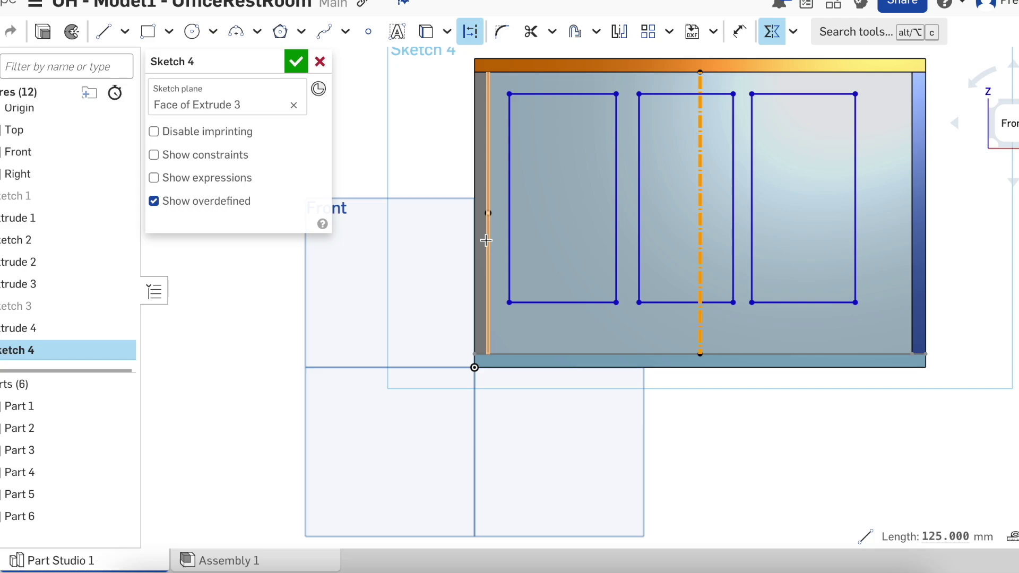
click(912, 251)
click(640, 260)
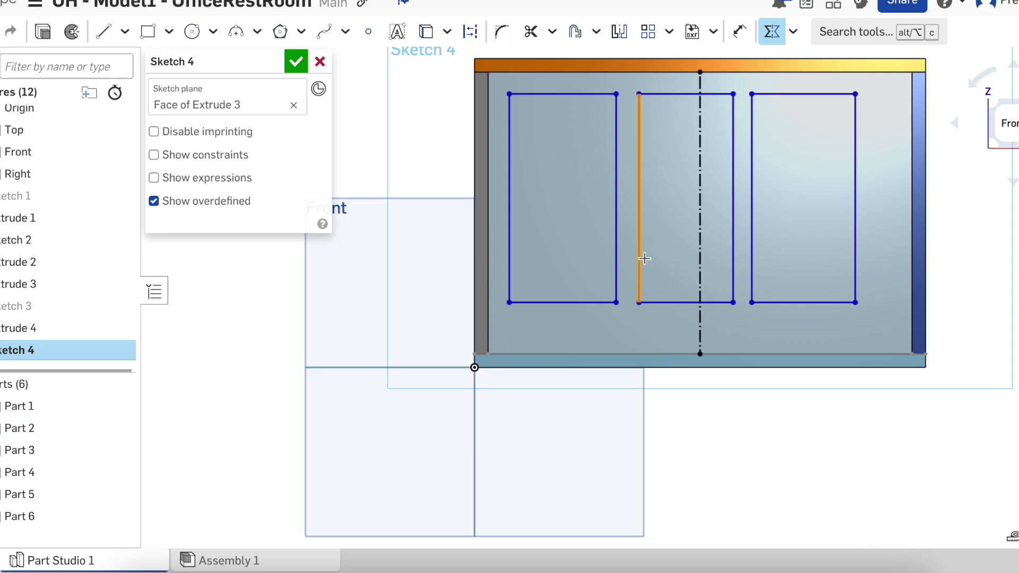
Step: Make the middle rectangle's two vertical sides symmetric about the construction centreline
click(772, 33)
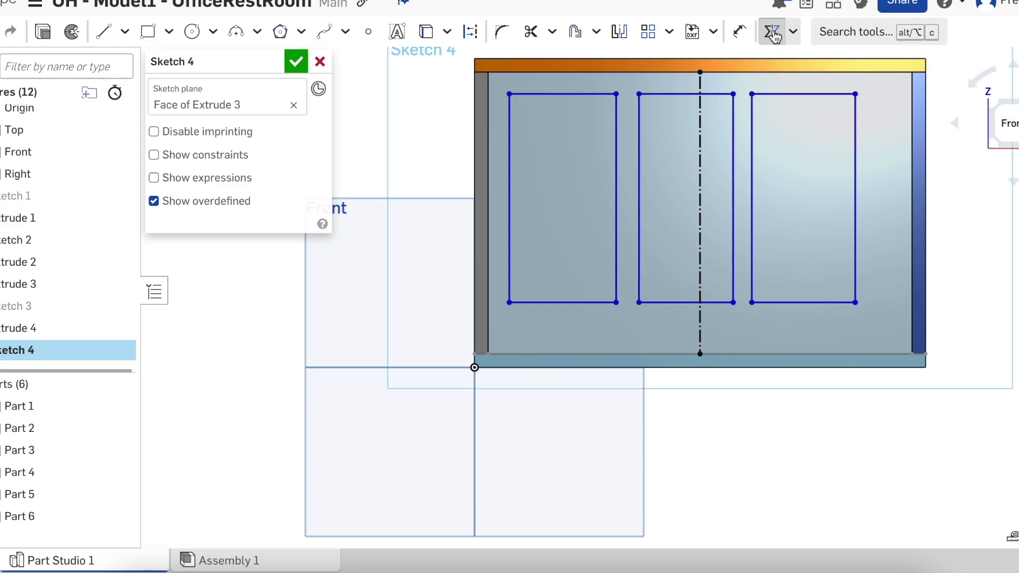
click(700, 203)
click(639, 218)
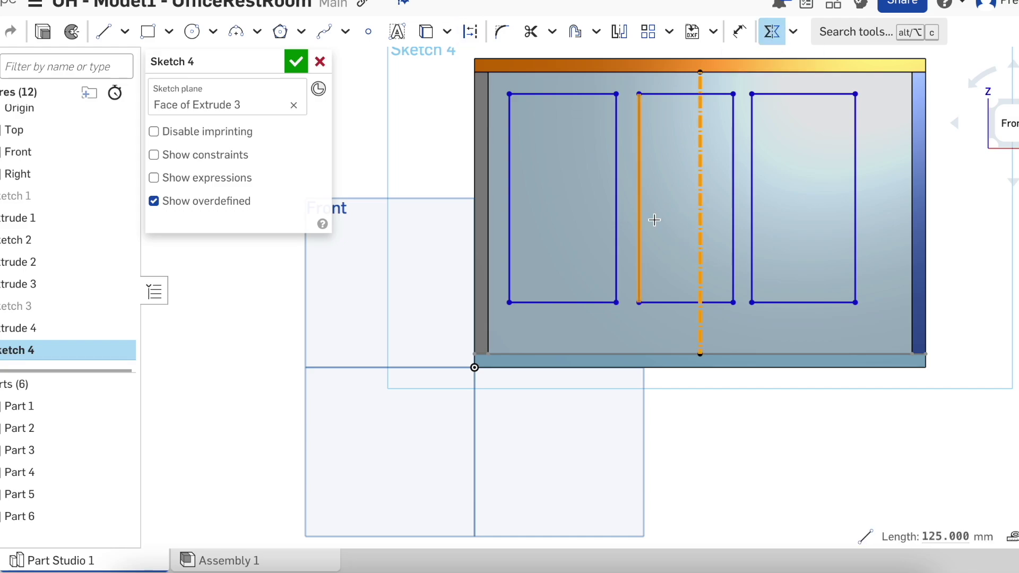
click(734, 214)
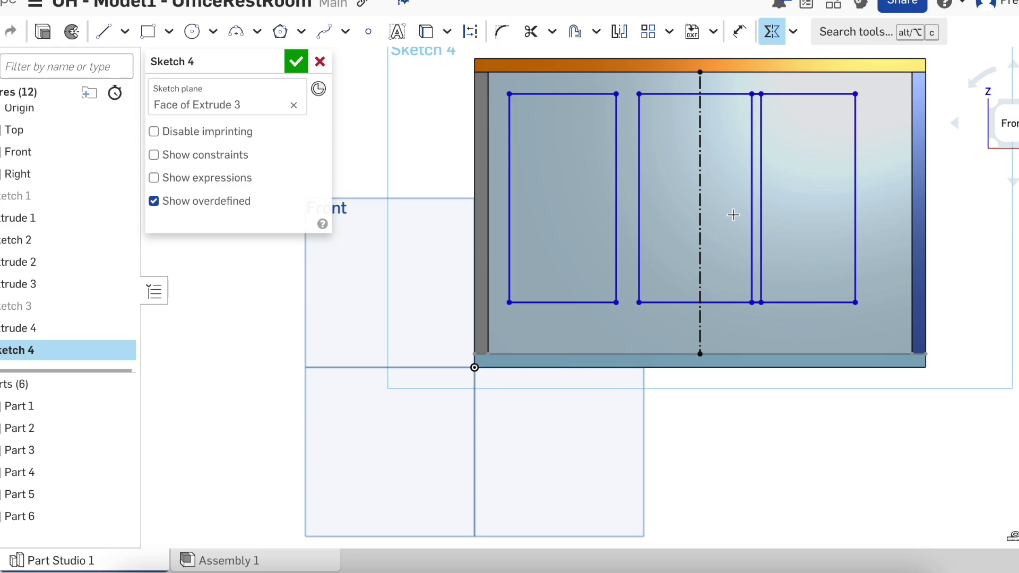
key(Escape)
Step: Move the right rectangle's left side clear of the middle rectangle, narrowing the right rectangle to about 33 mm
key(f)
drag(585, 193, 607, 192)
scroll(607, 192, up, 3)
Step: Dimension the middle rectangle's width at 55 mm
click(740, 32)
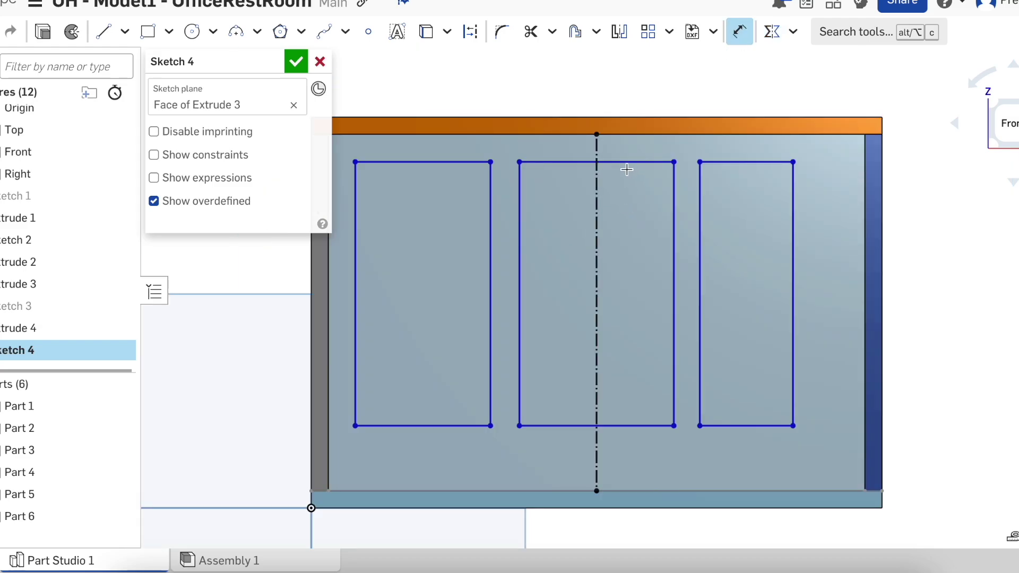
click(627, 162)
click(602, 85)
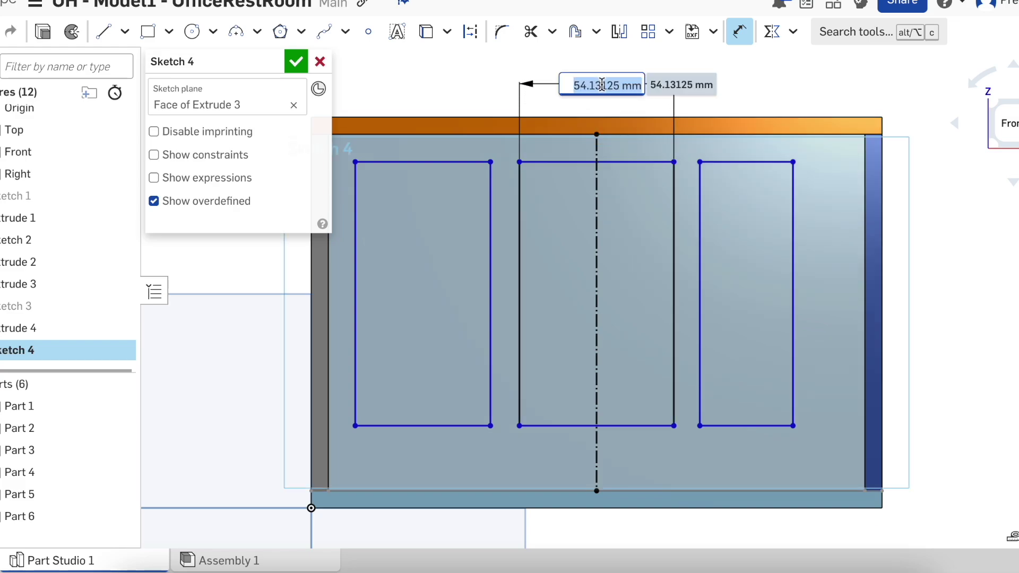
text(55)
key(Return)
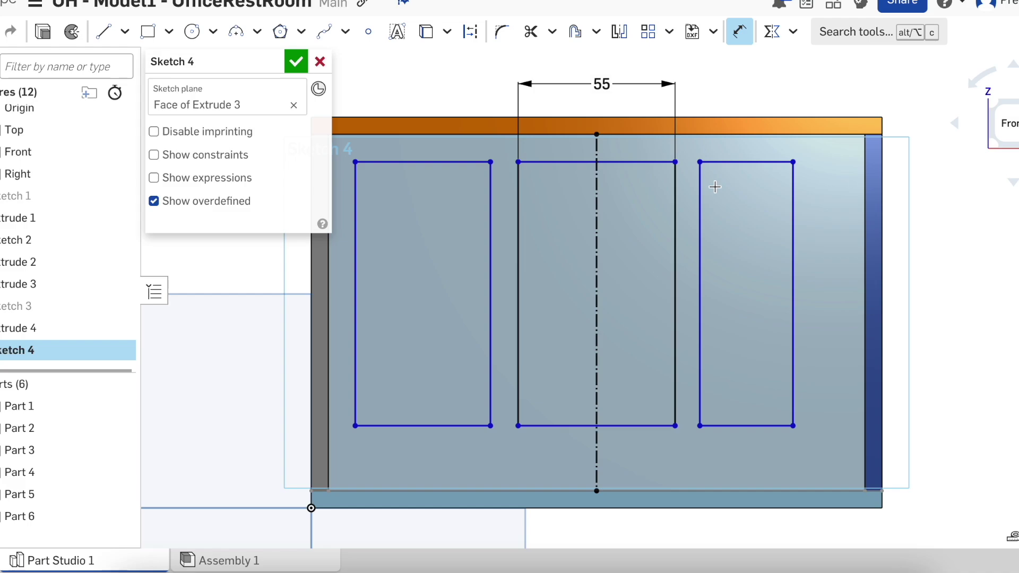
Step: Dimension the widths of the right and left rectangles at 55 mm each
click(746, 162)
click(751, 89)
text(55)
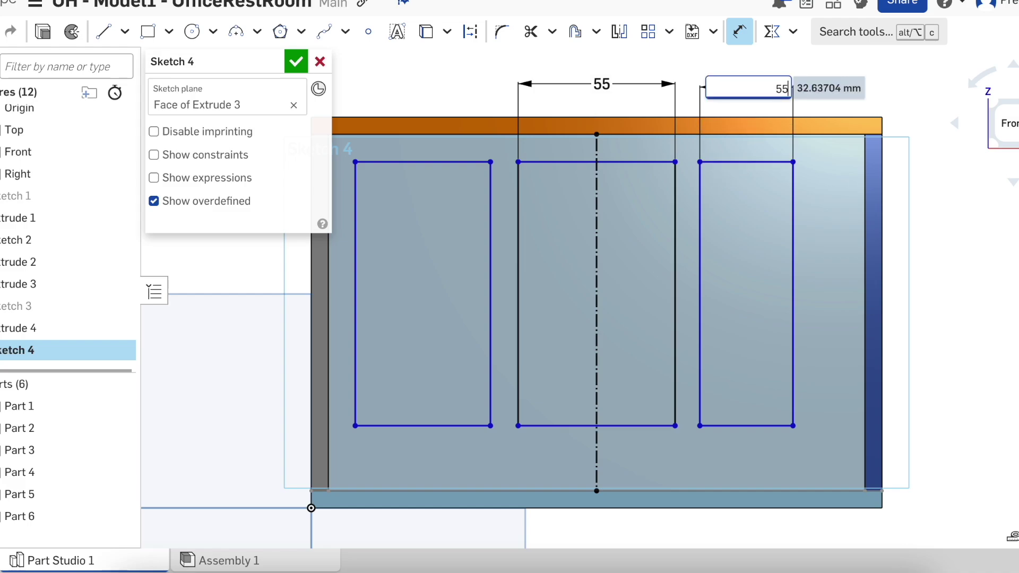
key(Return)
click(410, 162)
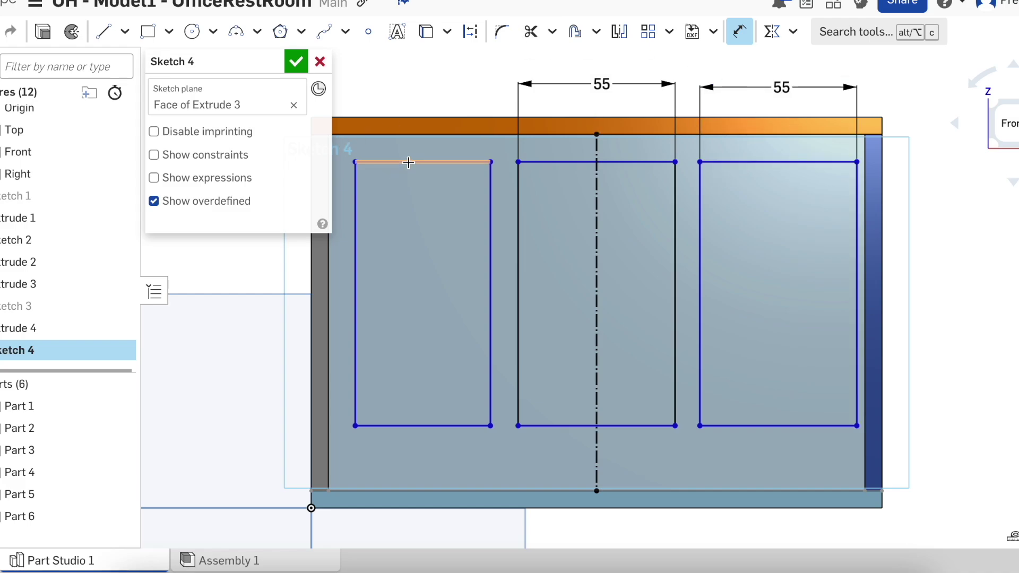
click(408, 80)
text(55)
key(Return)
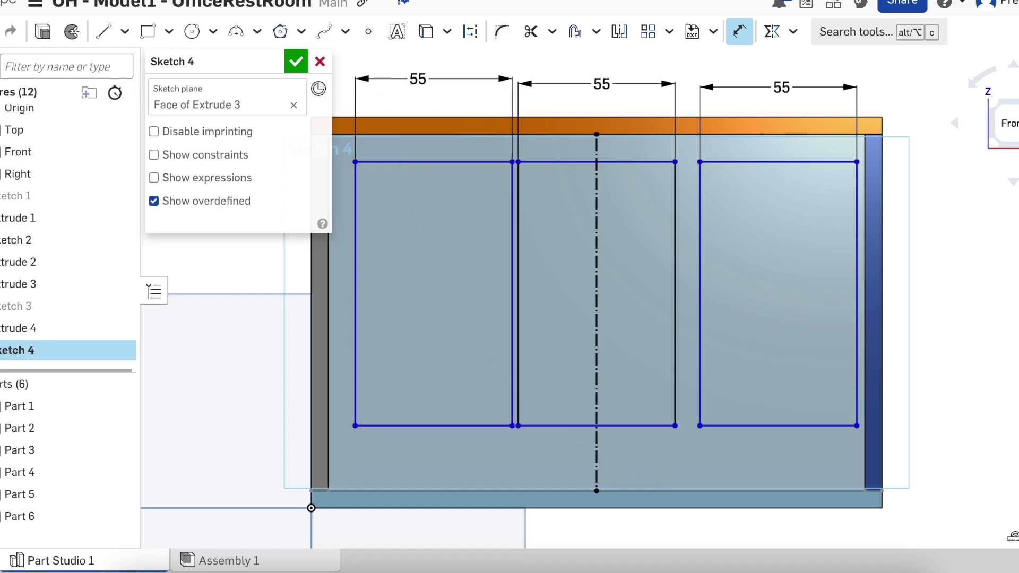
Step: Set 5 mm gaps between the middle rectangle and its left and right neighbours
click(516, 239)
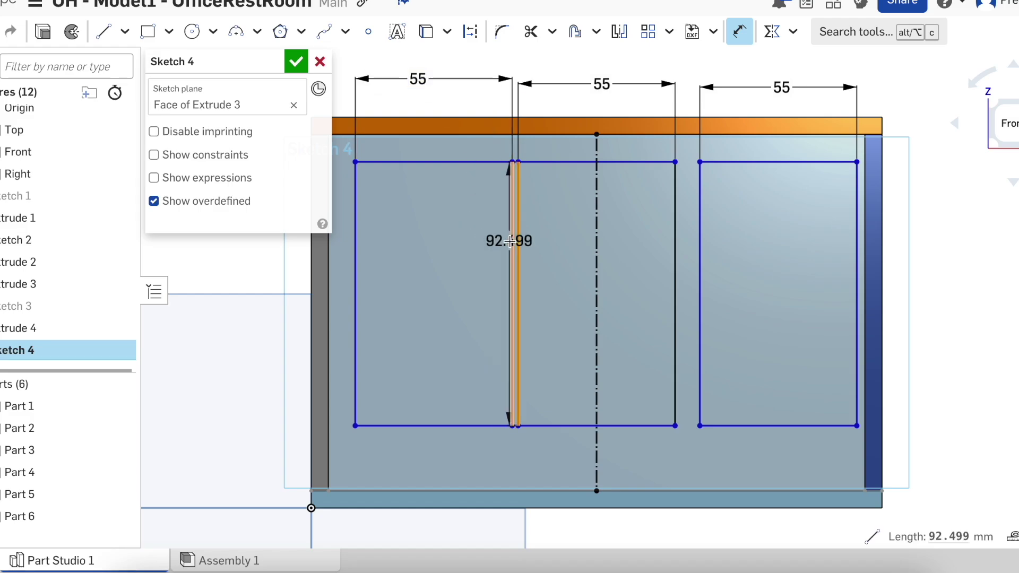
click(510, 241)
click(478, 99)
text(5)
key(Return)
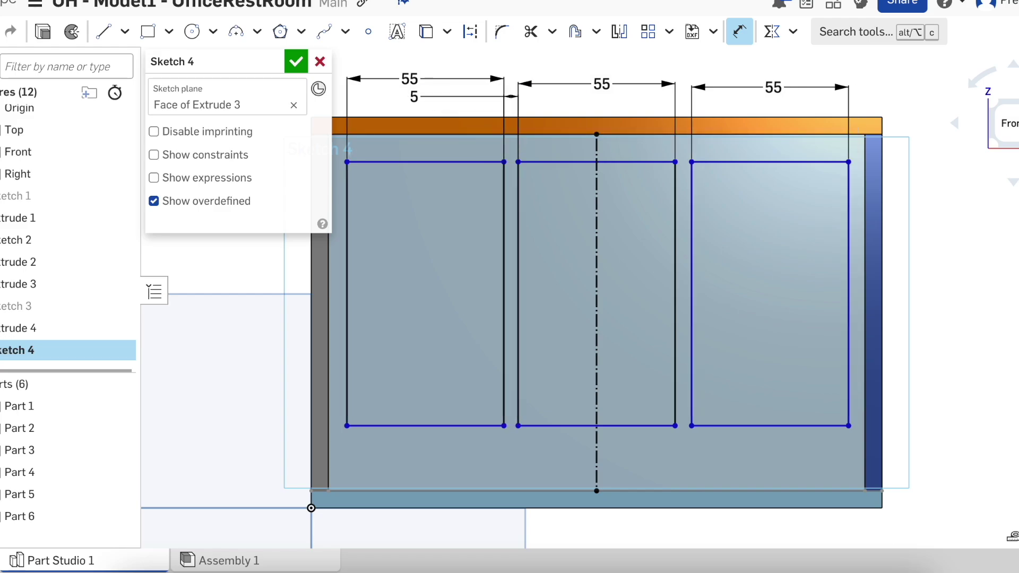
click(692, 186)
click(675, 183)
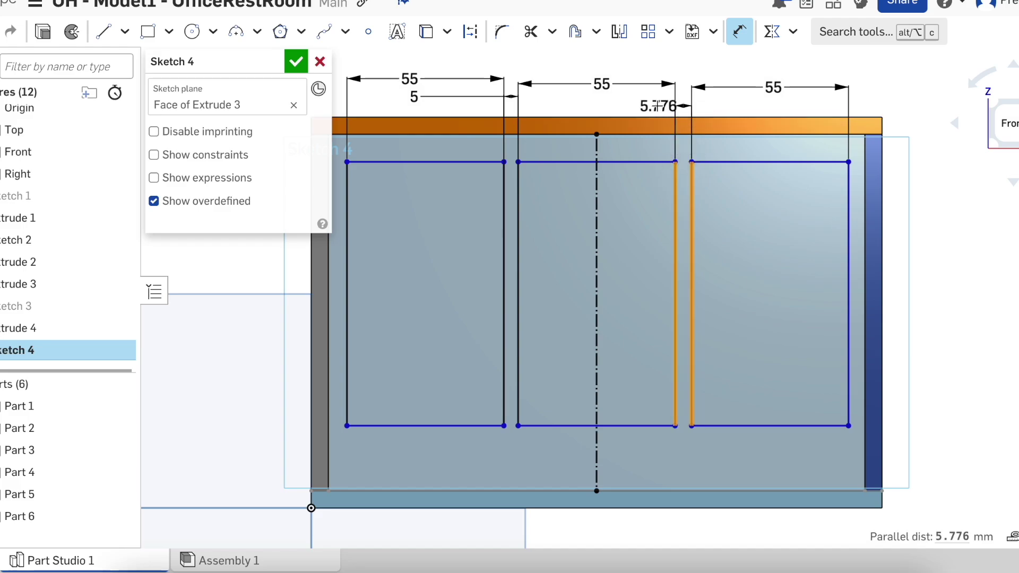
click(651, 102)
text(5)
key(Return)
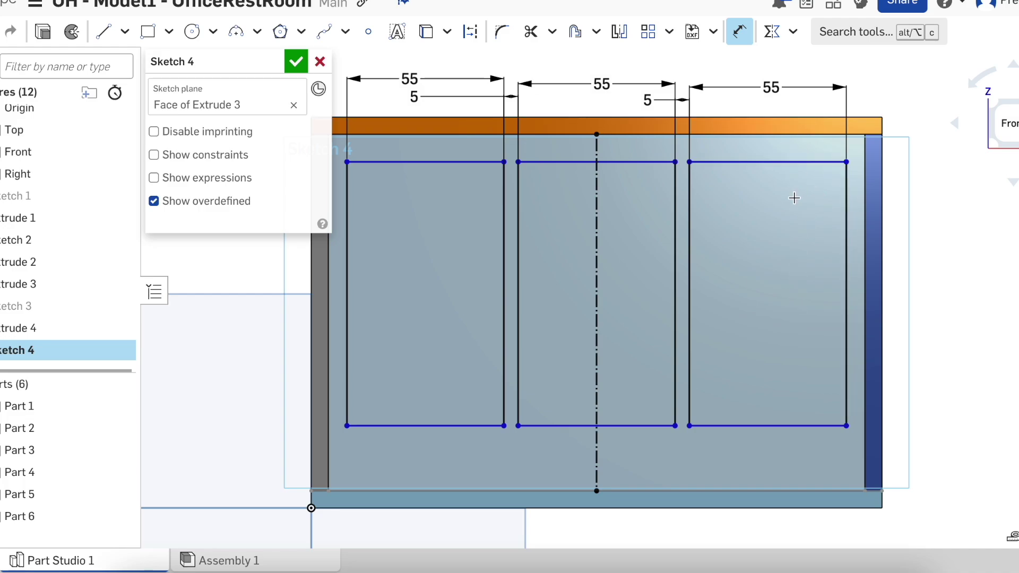
Step: Place the rectangles' bottom edges 20 mm above the front wall's bottom edge with a dimension
click(784, 427)
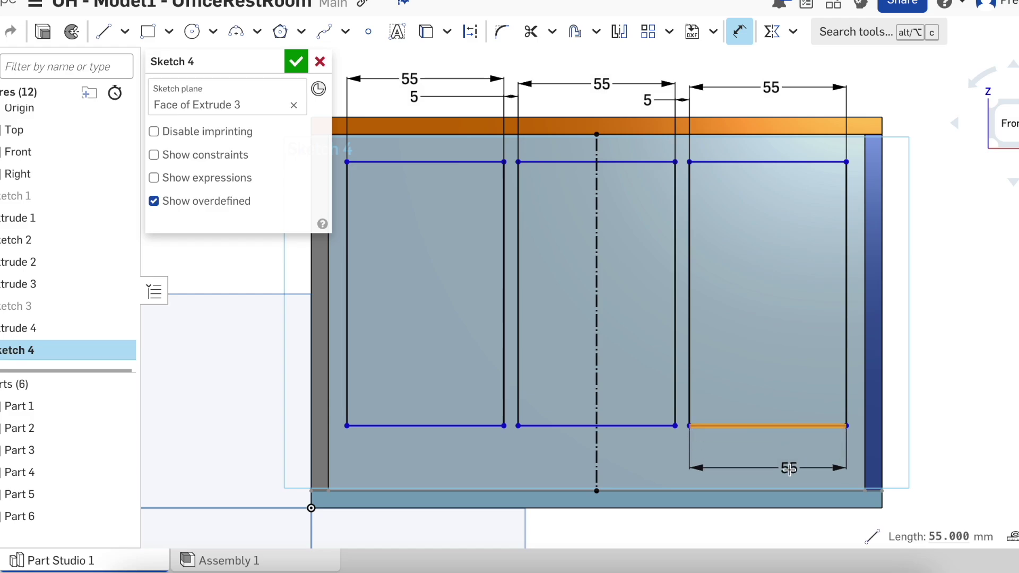
click(788, 490)
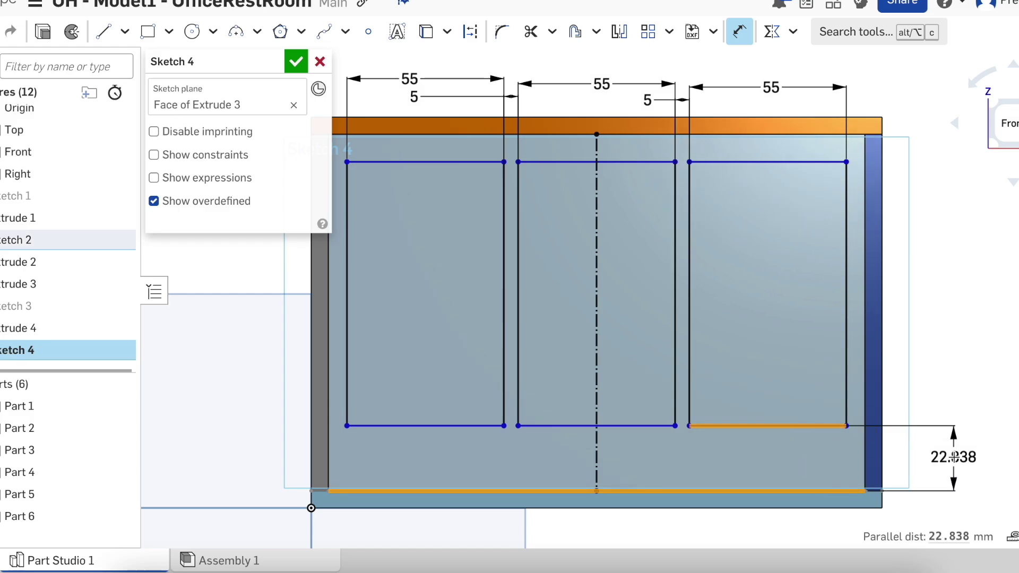
click(954, 457)
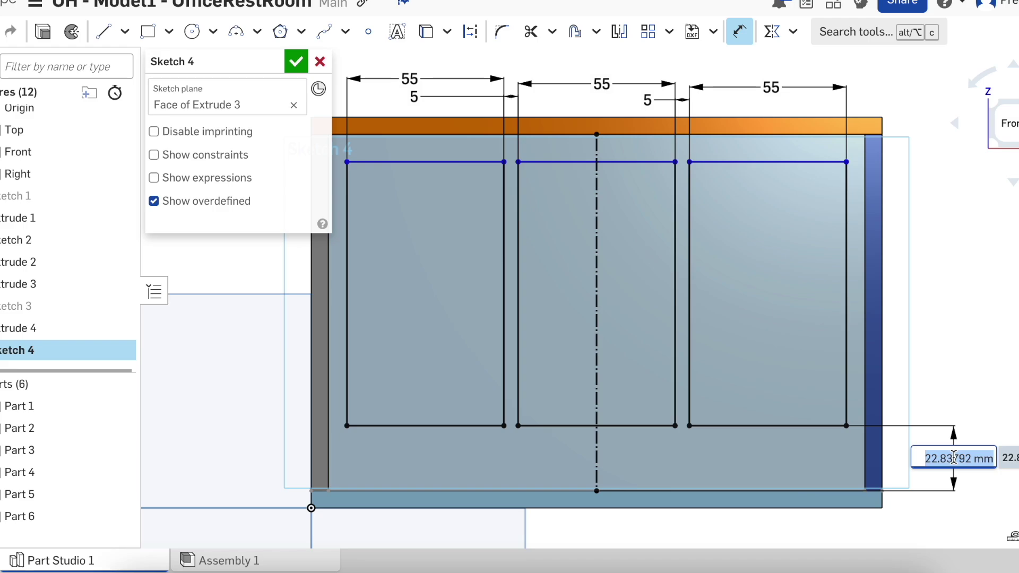
text(20)
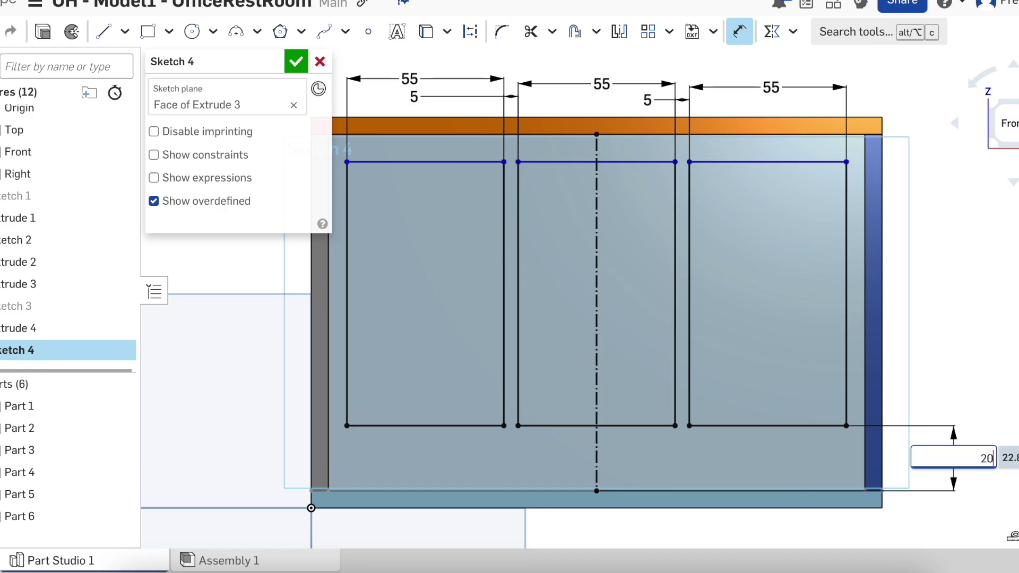
key(Return)
Step: Set the height of the aligned rectangles to 90 mm and finish the sketch
click(848, 355)
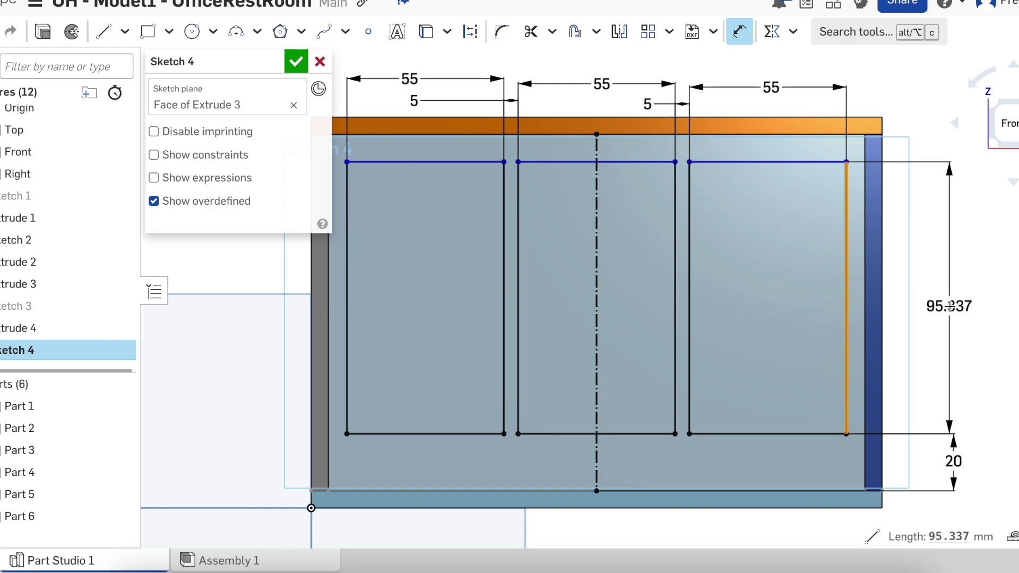
click(950, 307)
text(90)
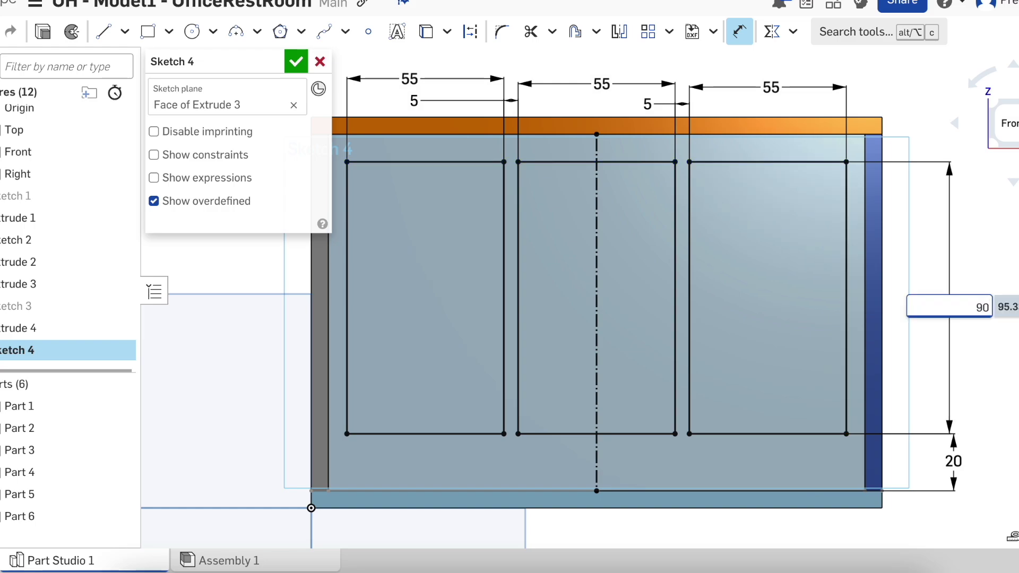
key(Return)
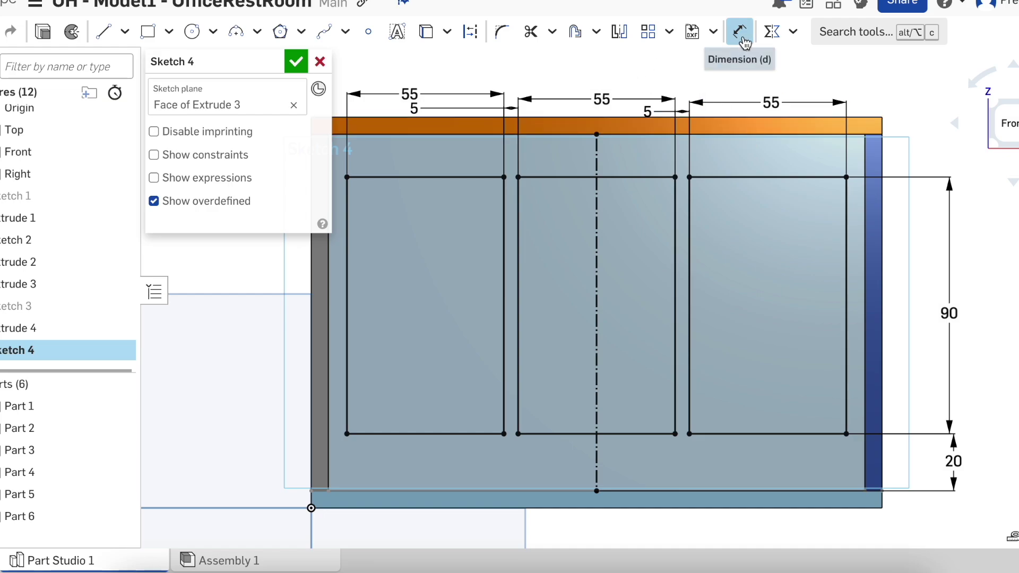
click(289, 64)
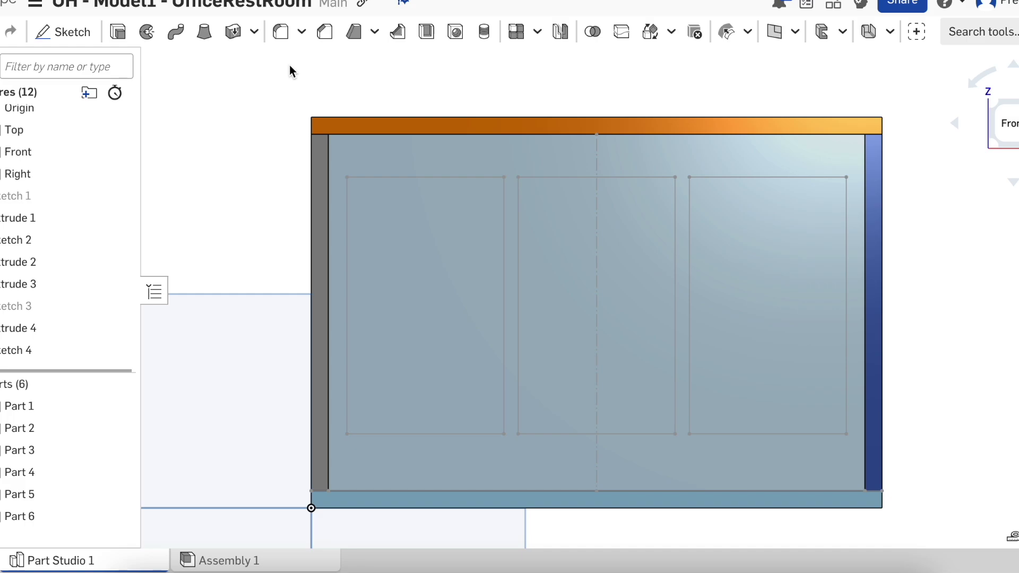
Step: Cut the three rectangles through the front wall with a blind Extrude in Remove mode, 25 mm deep
click(116, 35)
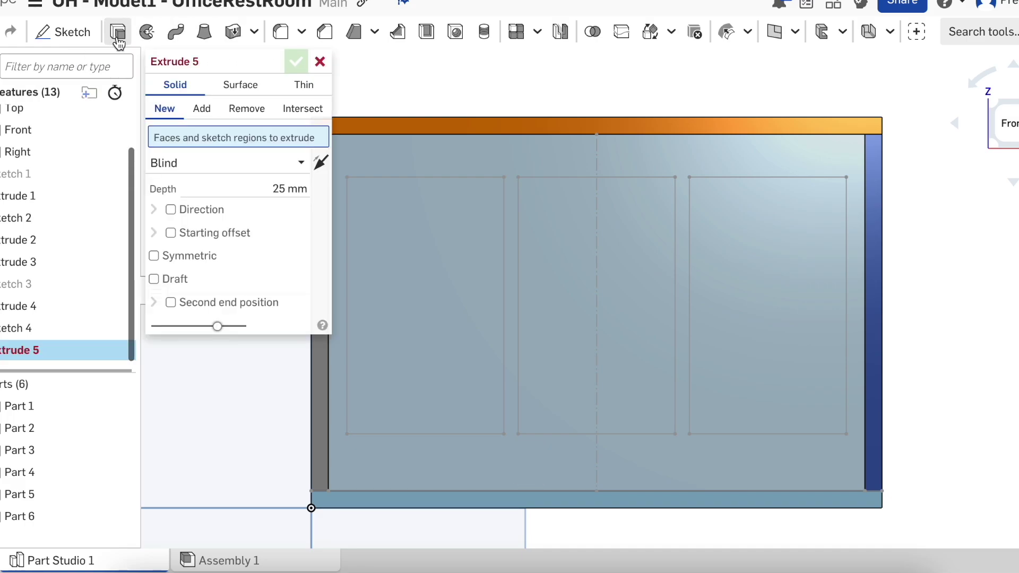
click(247, 109)
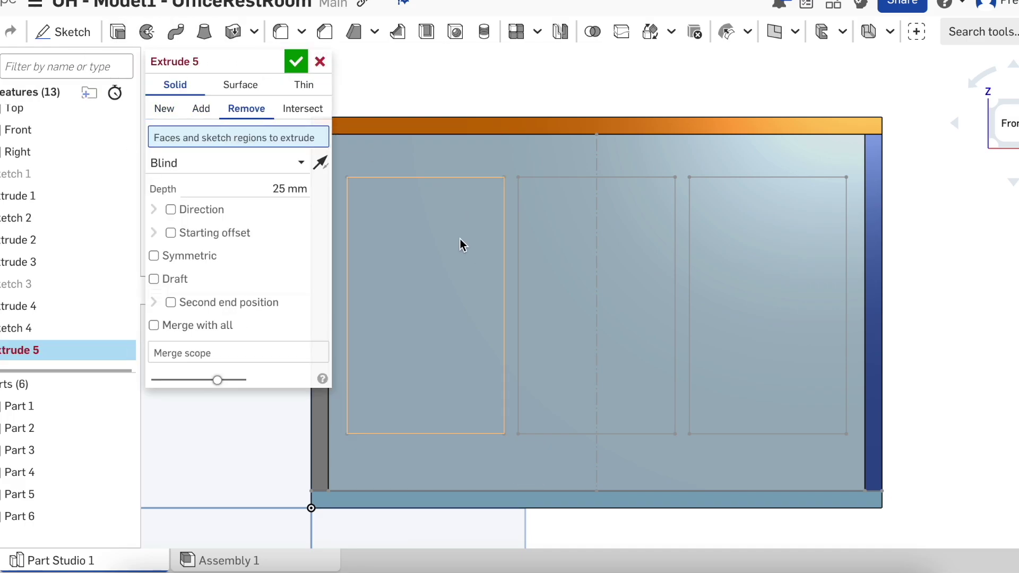
click(462, 242)
click(597, 254)
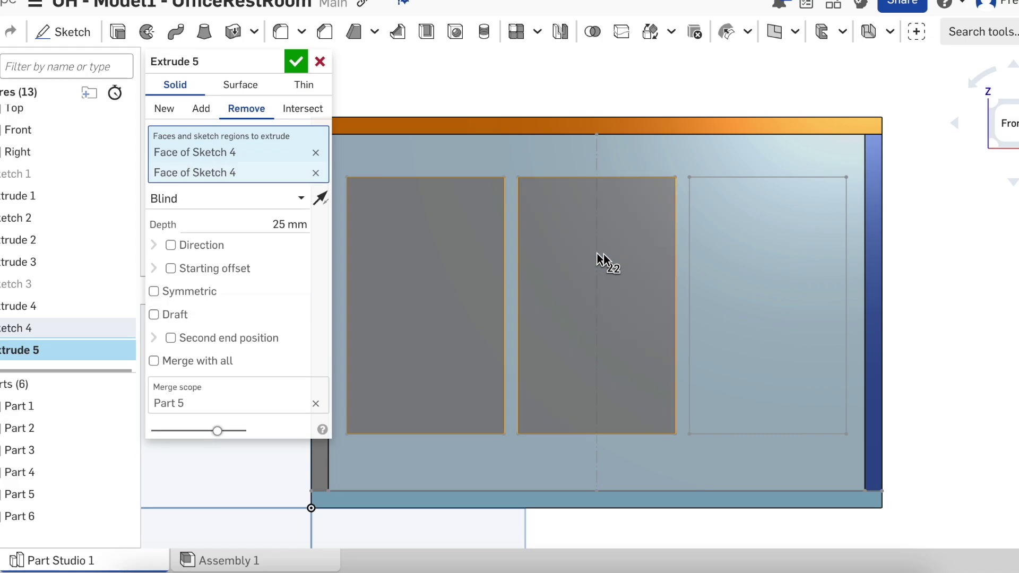
click(733, 276)
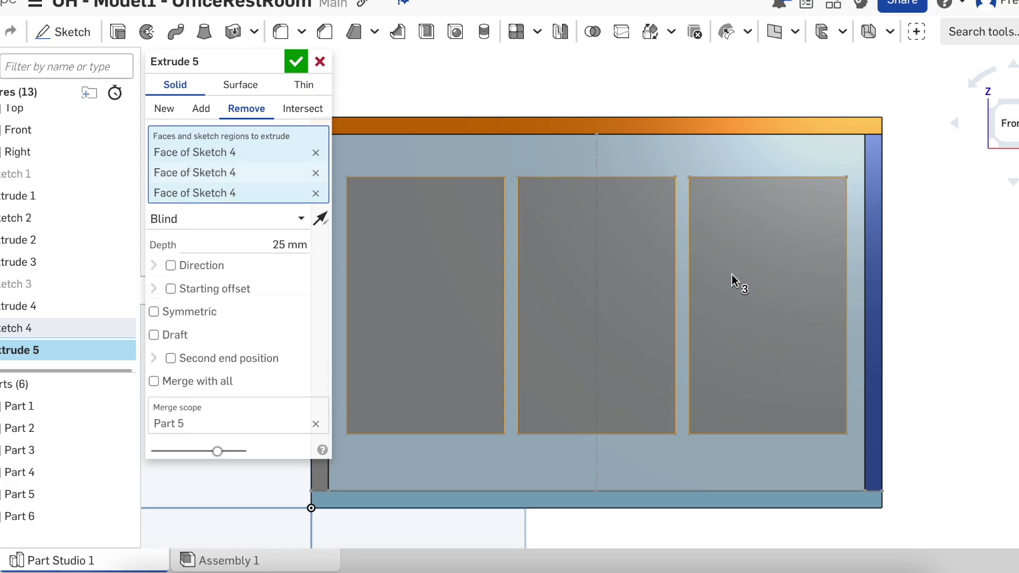
click(257, 245)
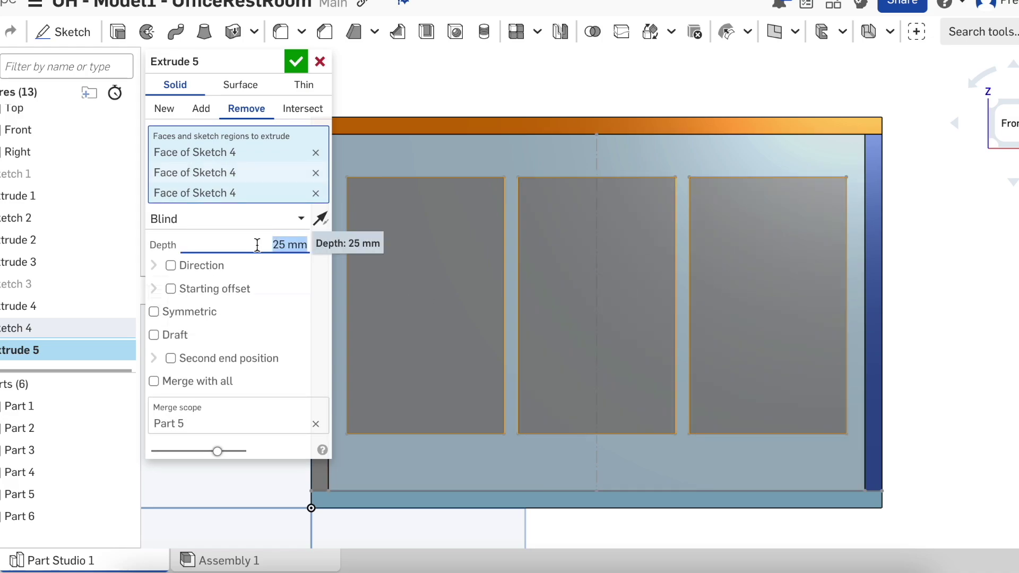
click(296, 63)
right_drag(978, 273, 970, 298)
scroll(970, 297, down, 5)
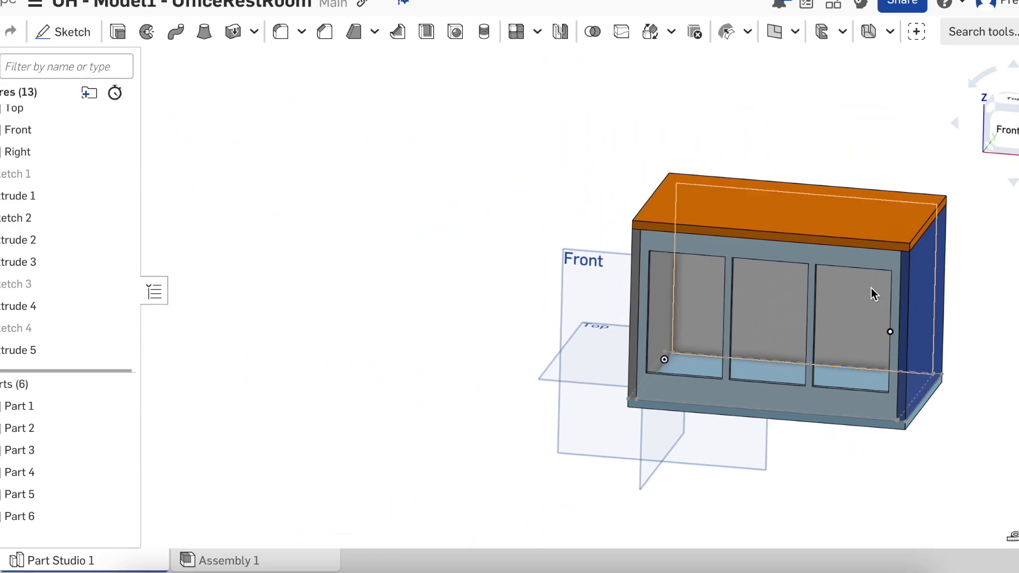
Step: Select all six parts of the restroom model and set their appearance to light grey E6E6E6
scroll(872, 263, up, 2)
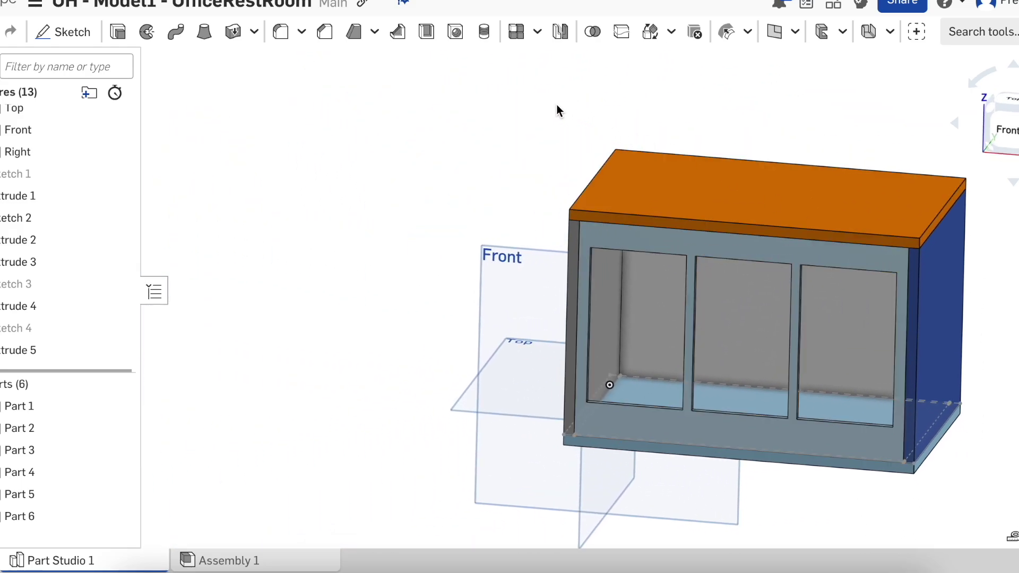
key(ctrl+a)
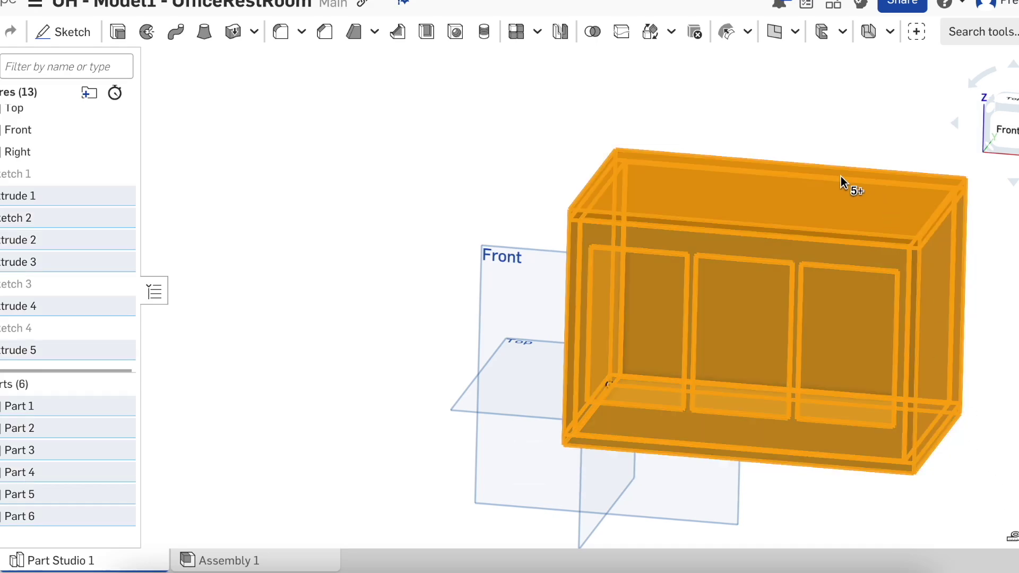
right_click(817, 206)
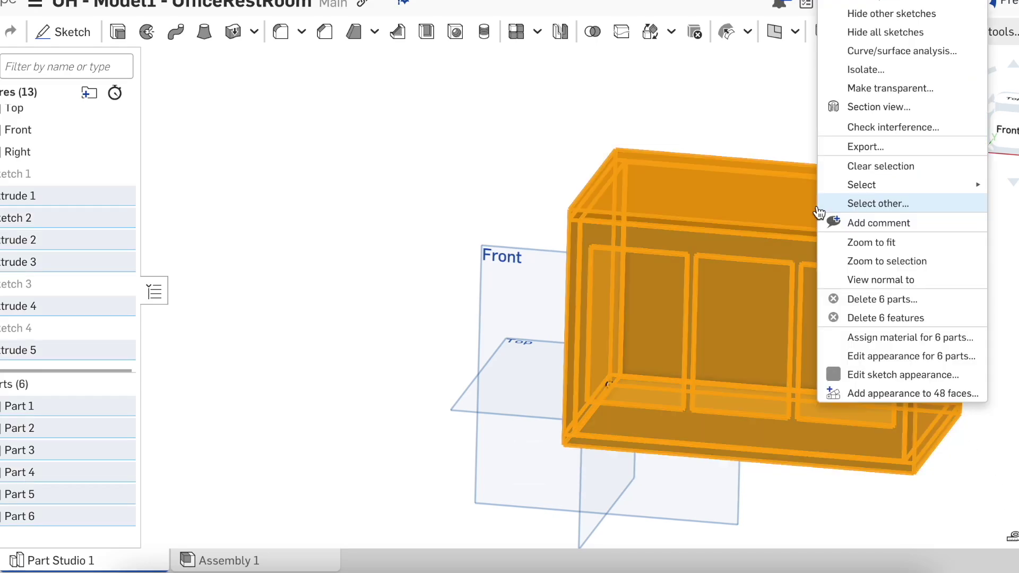
click(887, 356)
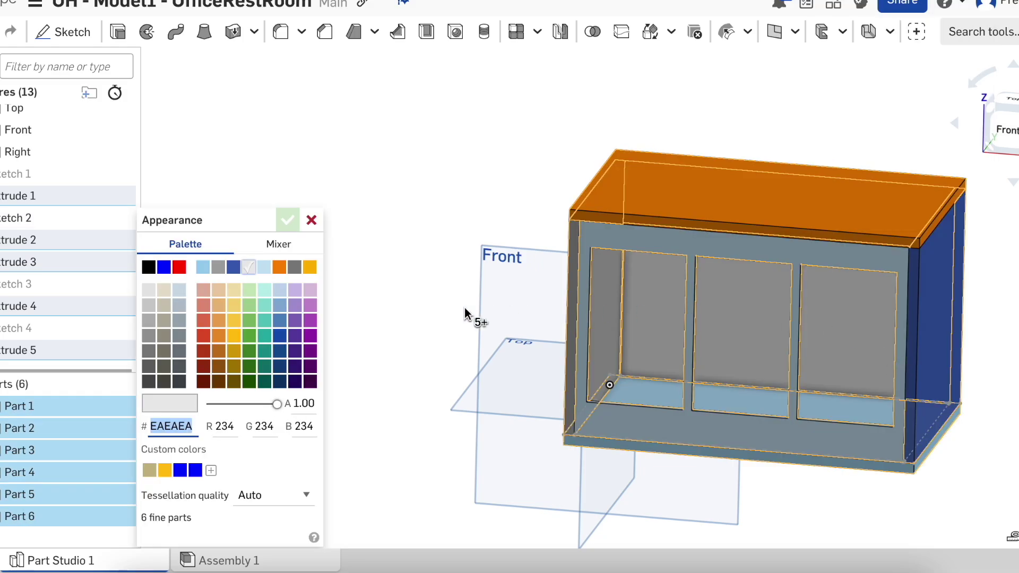
click(310, 289)
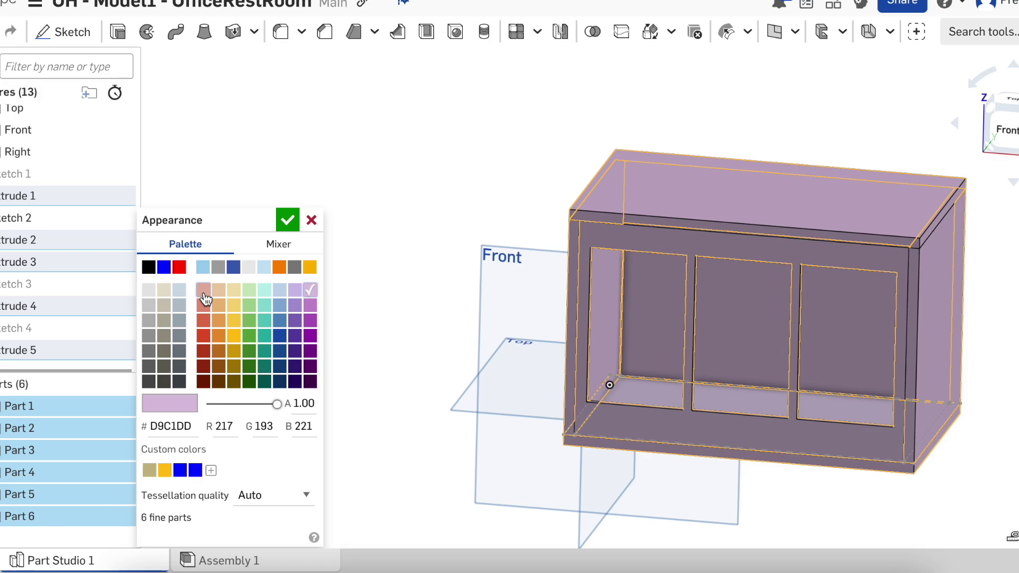
click(205, 295)
click(267, 296)
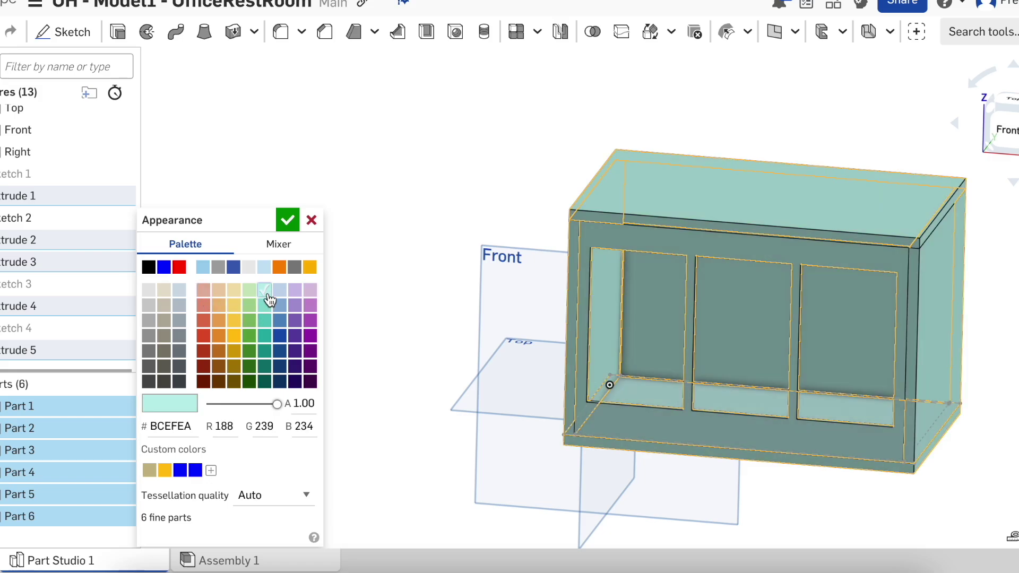
click(149, 290)
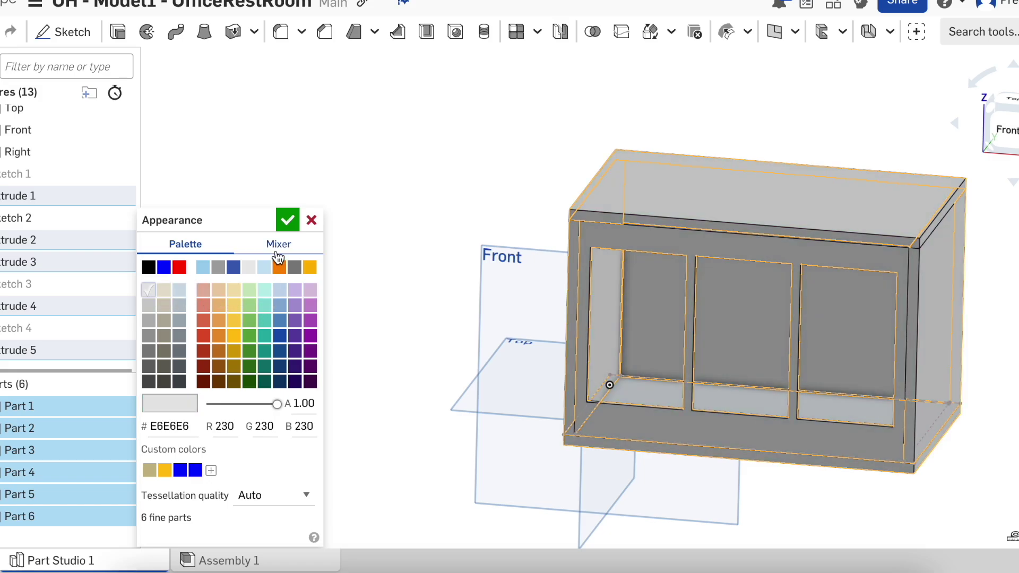
click(290, 225)
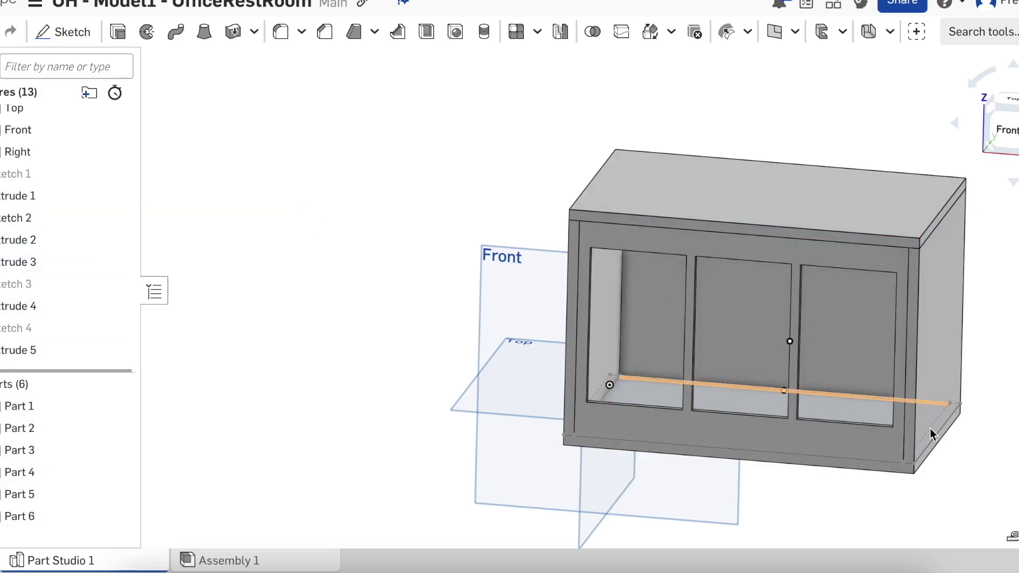
Step: Examine the model's front wall and its three openings at an angle and in the straight front view
click(1005, 141)
mouse_move(950, 376)
right_down()
mouse_move(980, 397)
mouse_move(940, 380)
mouse_move(918, 385)
mouse_move(956, 378)
mouse_move(957, 391)
right_up()
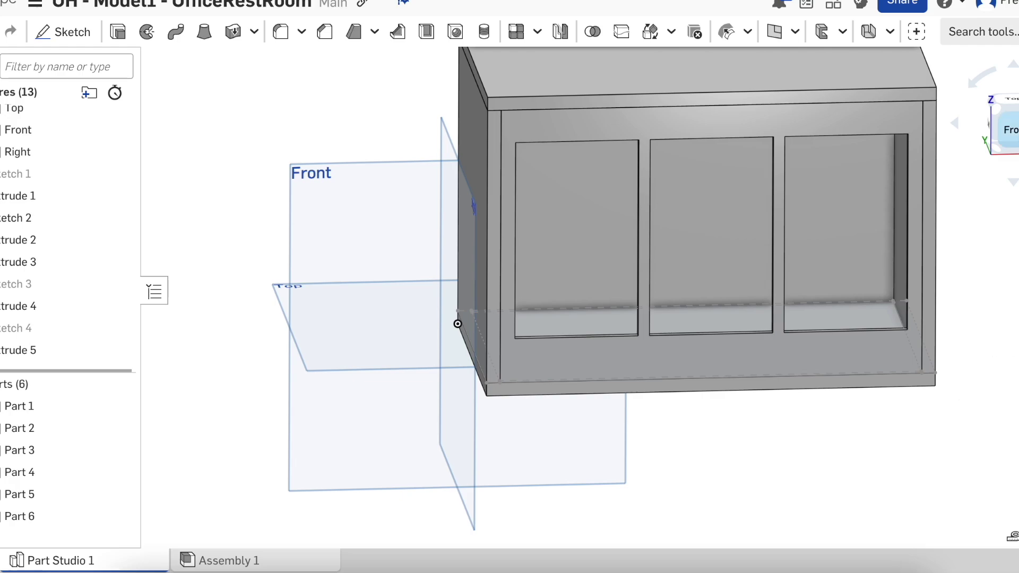
click(1009, 130)
scroll(940, 249, down, 5)
scroll(938, 237, up, 5)
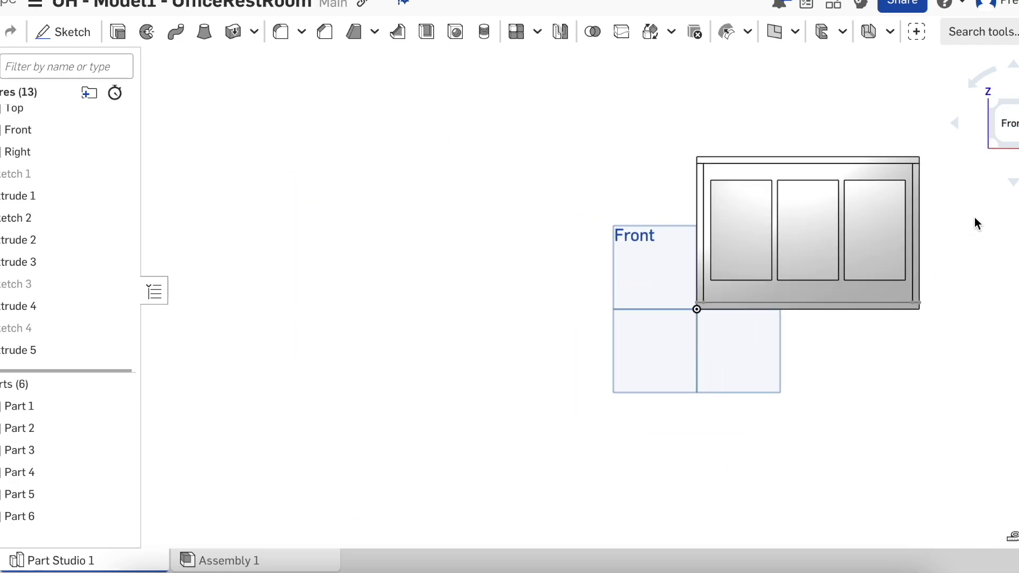
scroll(974, 217, down, 1)
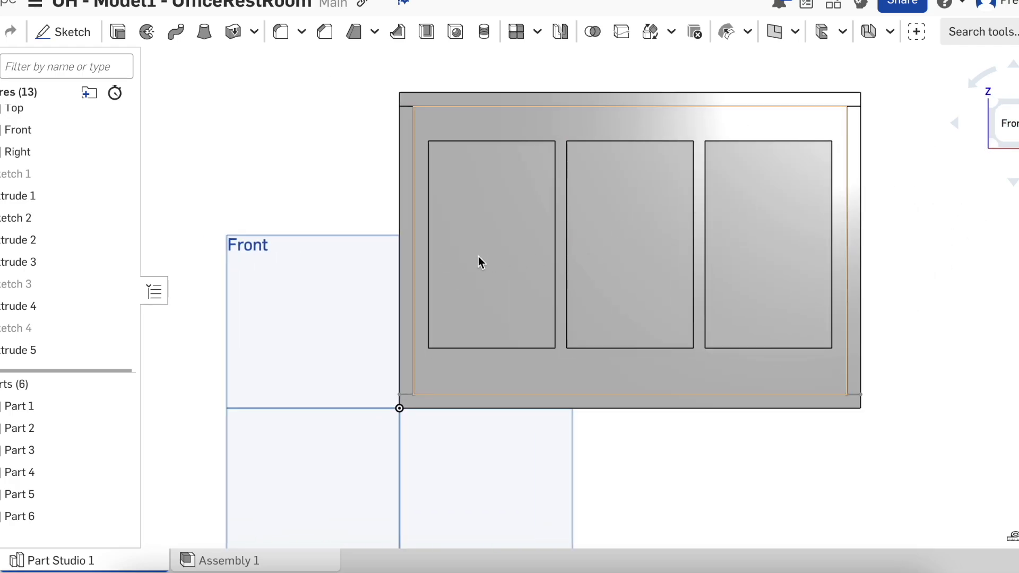